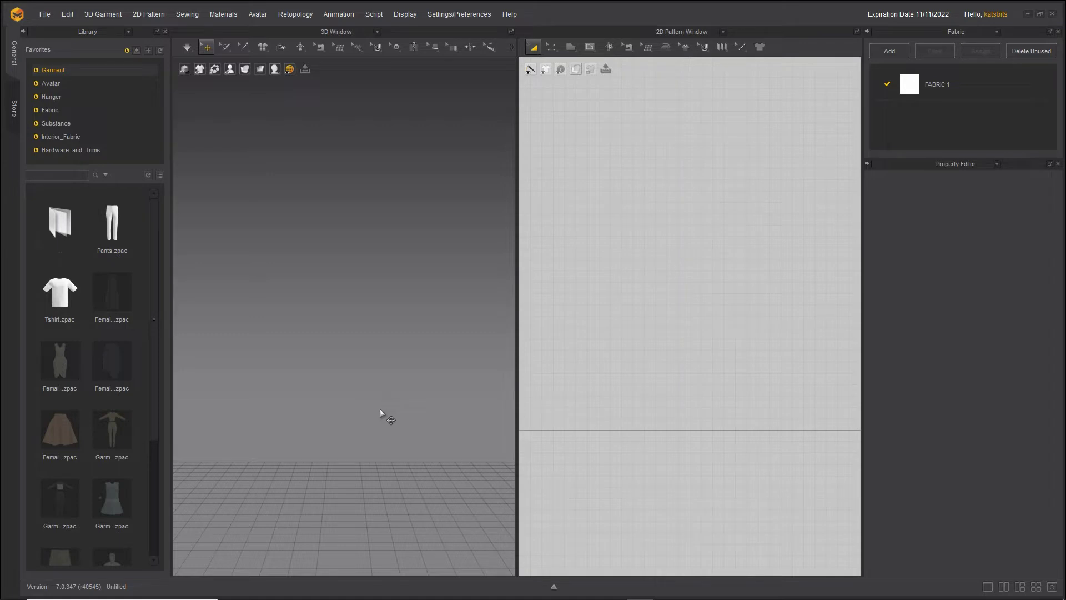
Step: Show the File > Import formats (OBJ, OpenCOLLADA, FBX, Alembic), marking them with on-screen annotations
left_click(48, 13)
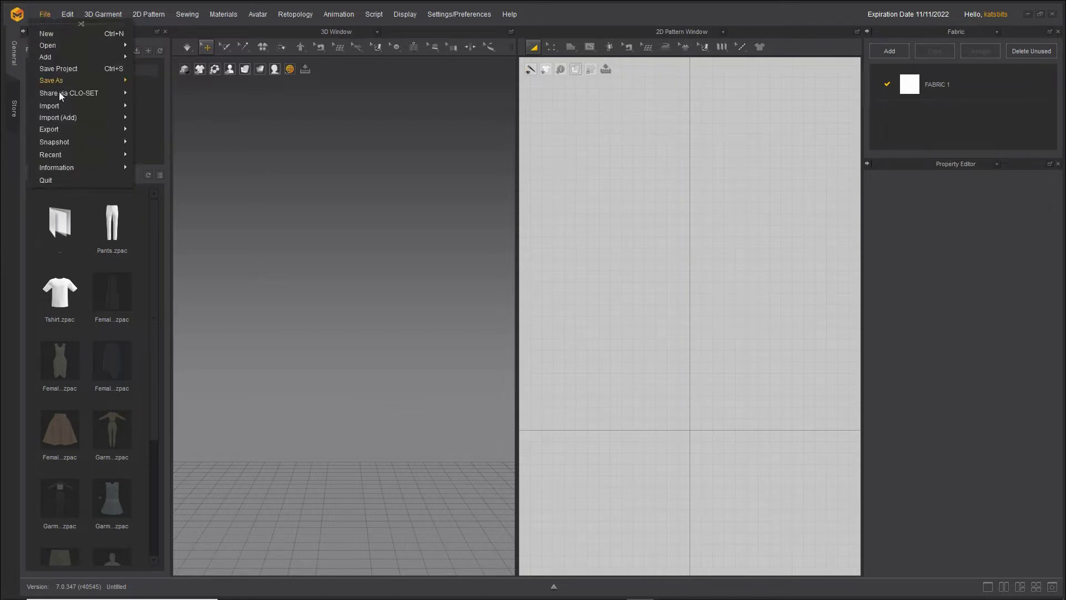
mouse_move(61, 105)
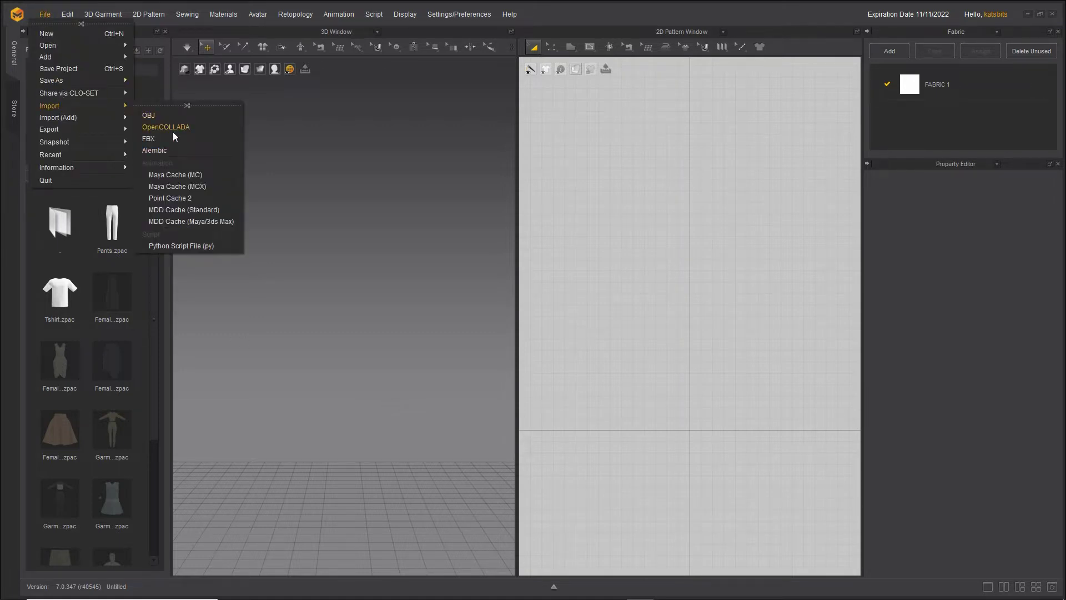
mouse_move(139, 122)
left_mouse_down()
mouse_move(162, 120)
mouse_move(161, 146)
left_mouse_up()
left_click(147, 147)
left_click_drag(37, 25, 56, 24)
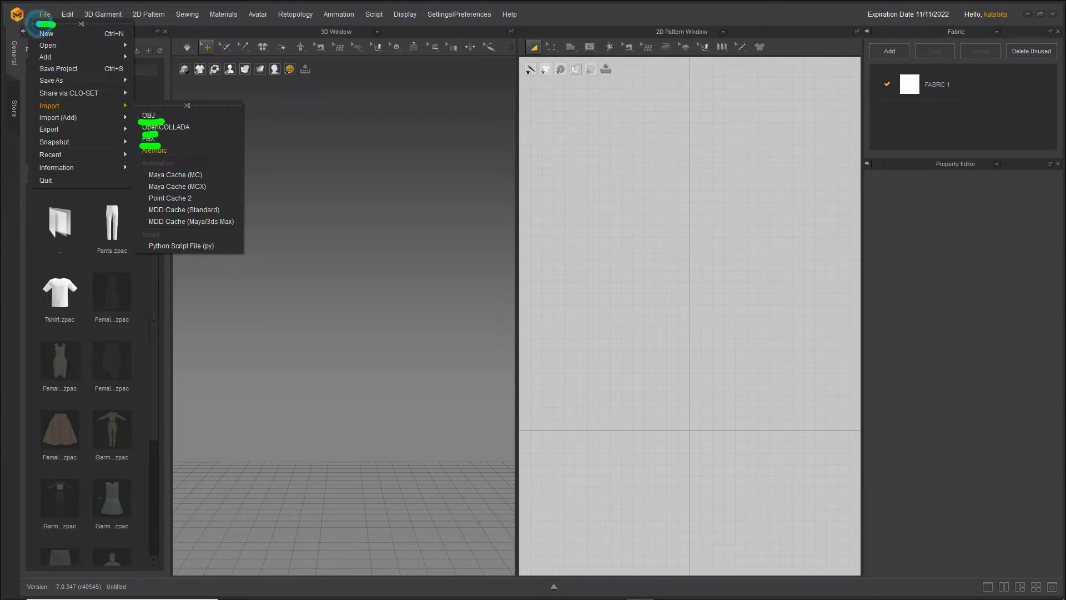
left_click(40, 117)
left_click_drag(40, 116, 72, 116)
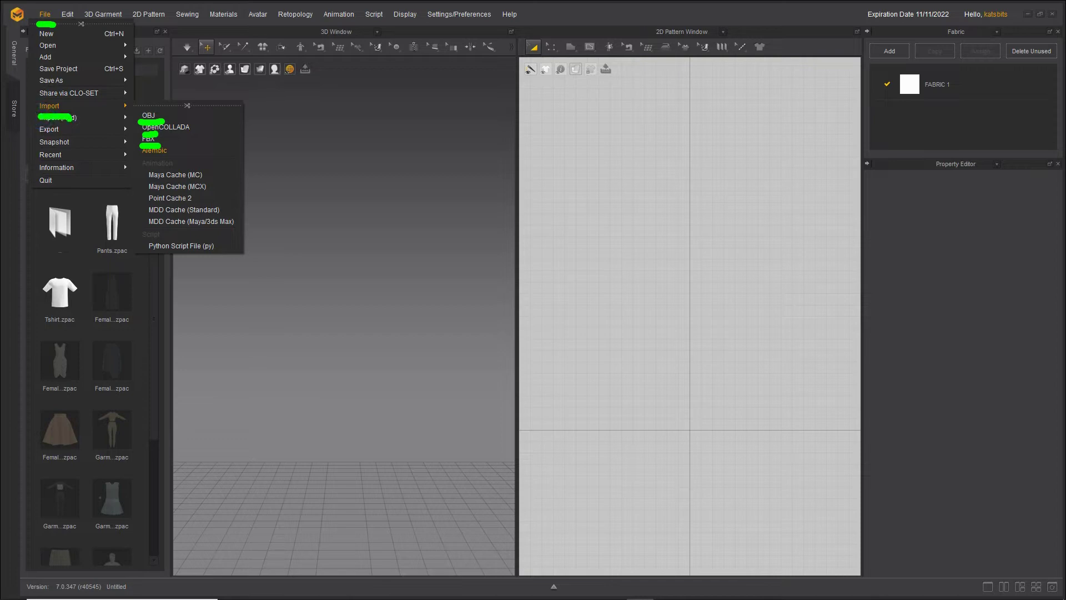
key("Escape")
left_click(48, 14)
Step: Choose OBJ import and open toolkit-ref_male.obj from DATA (F:) > Social > IMVU > ref files
mouse_move(65, 104)
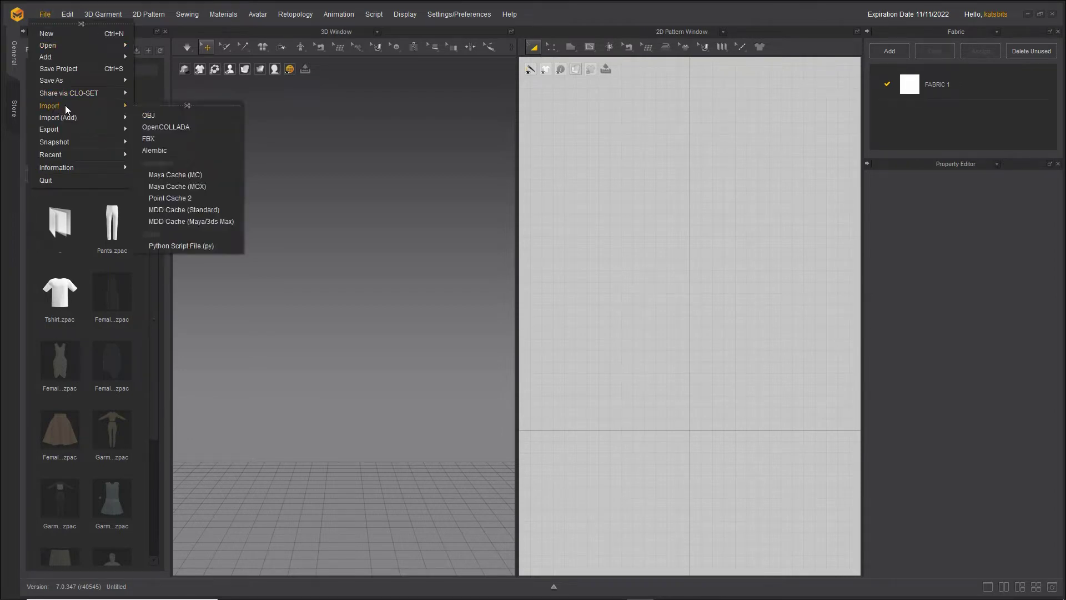
left_click(159, 116)
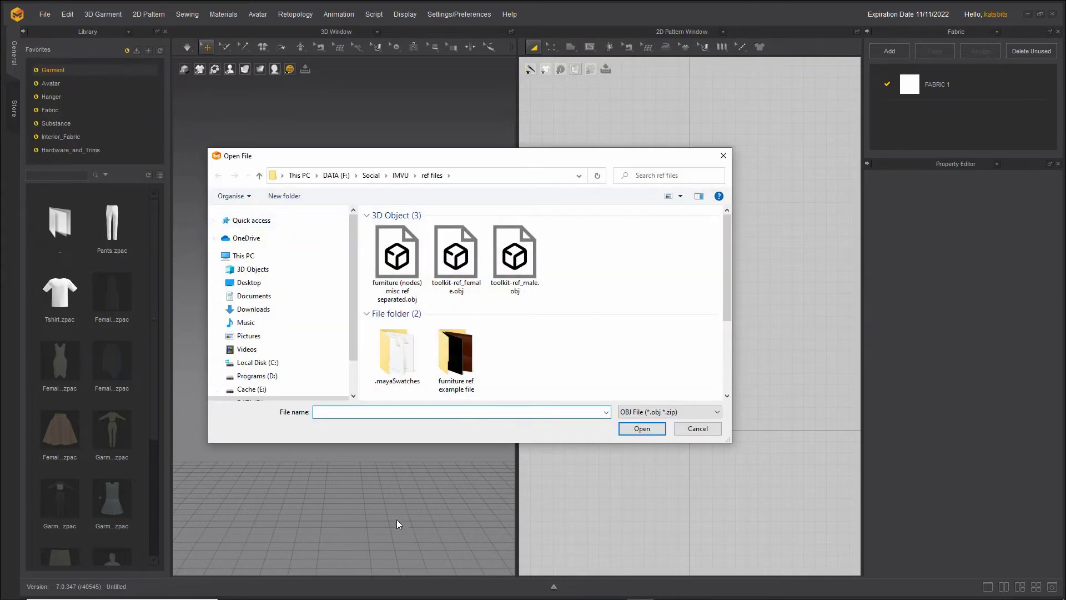
scroll(355, 318, "down", 2)
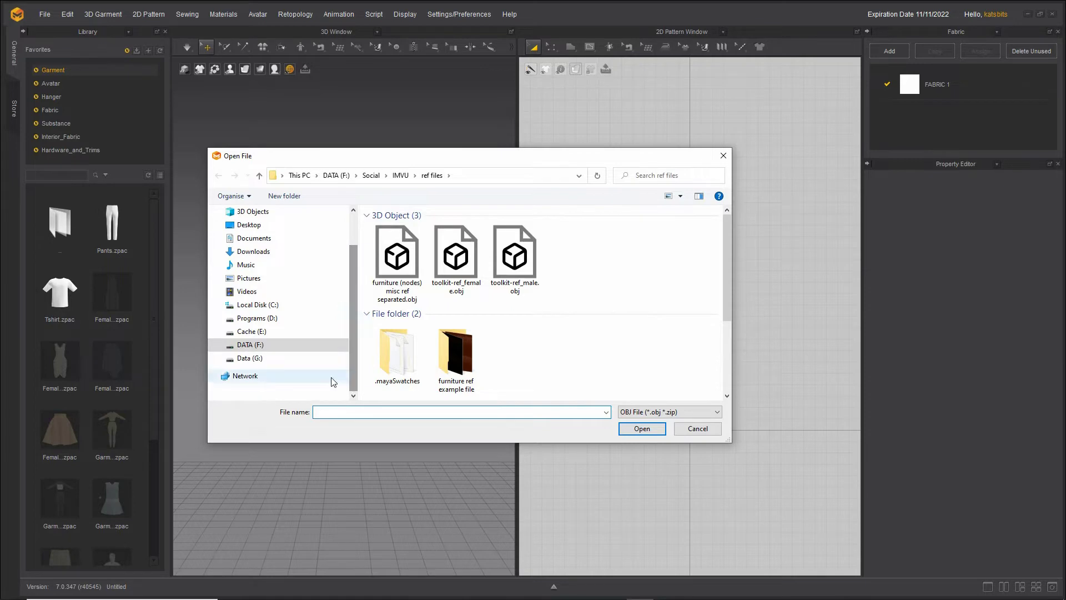
left_click(218, 344)
scroll(220, 347, "down", 3)
left_click(222, 312)
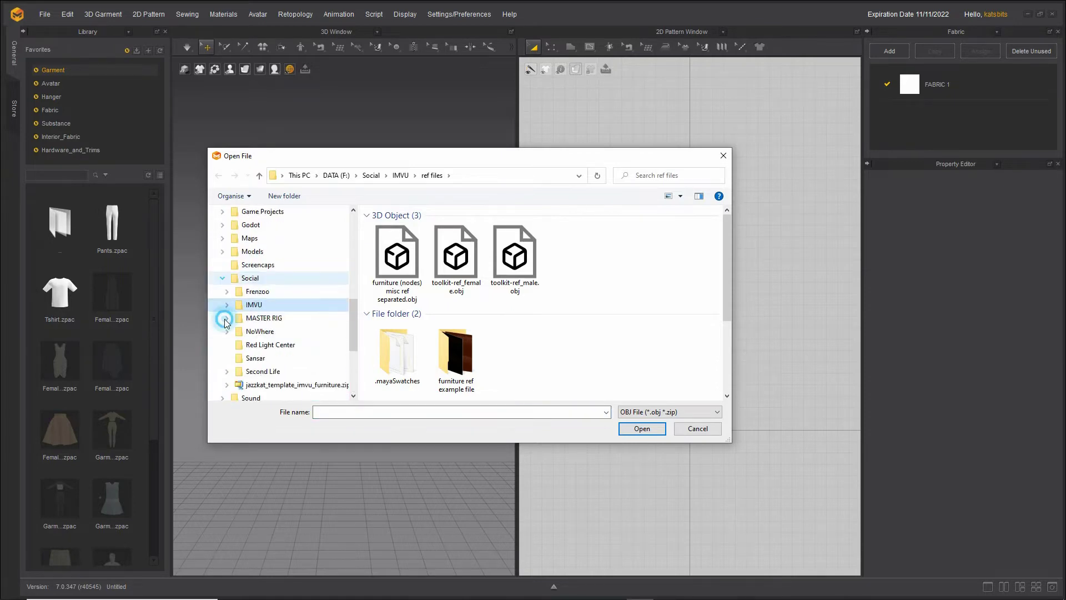
scroll(245, 355, "up", 3)
scroll(247, 361, "down", 4)
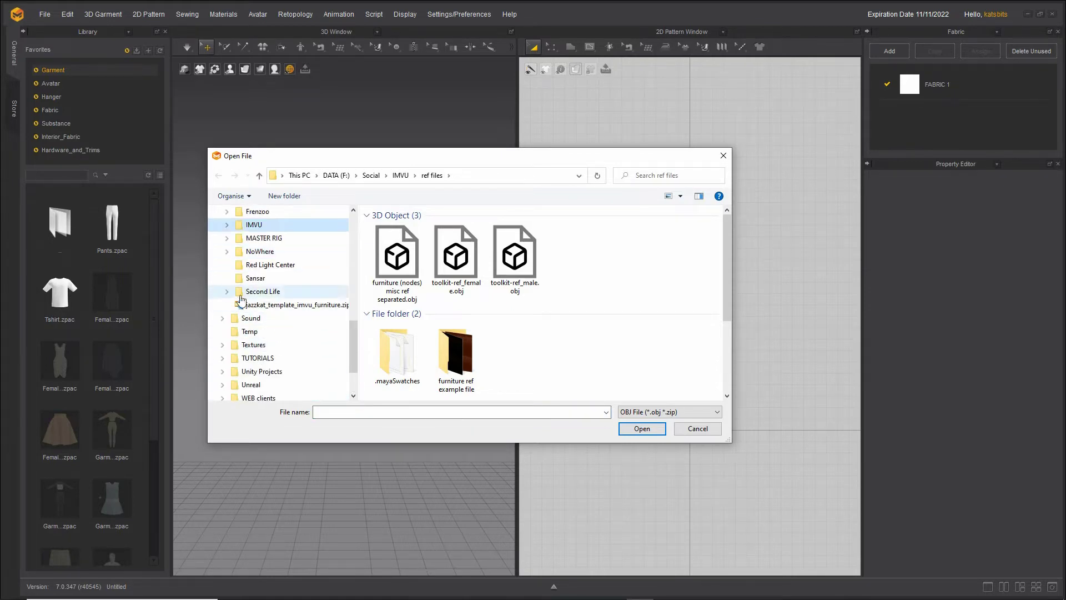
left_click(227, 224)
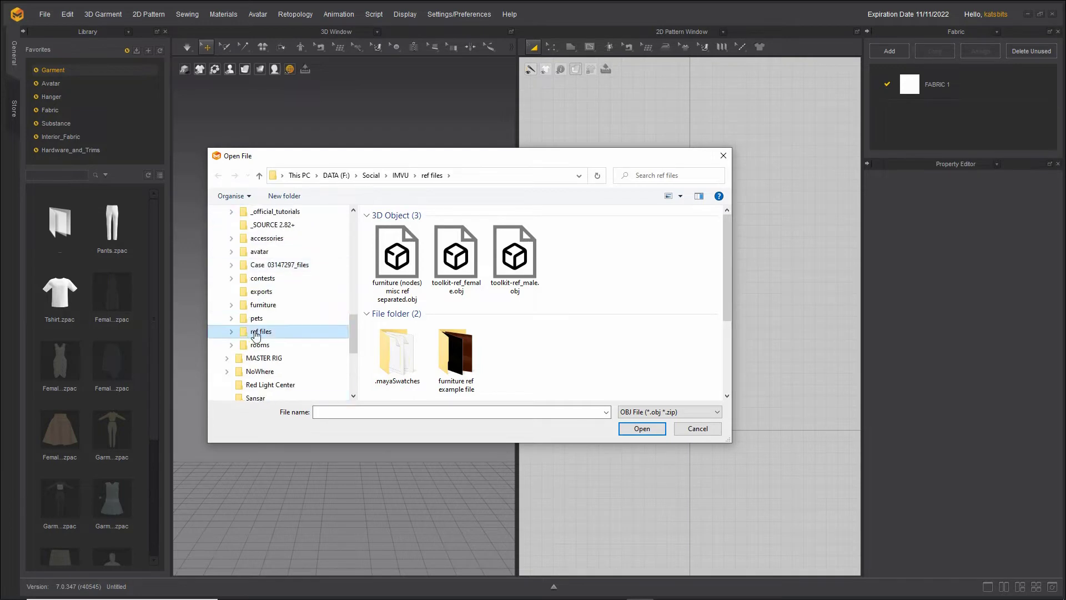
left_click(515, 257)
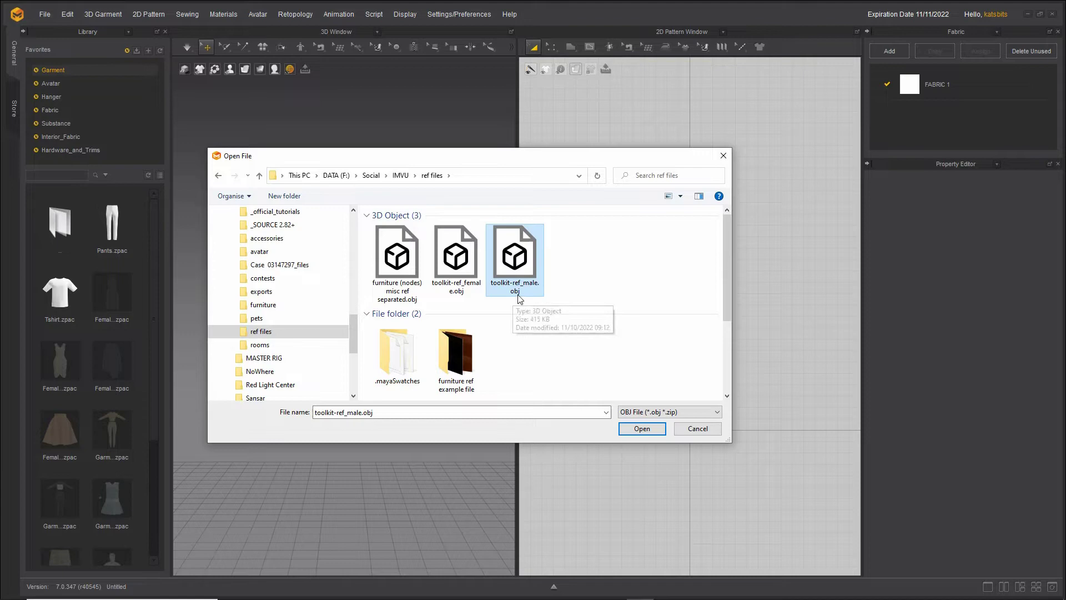
left_click(648, 429)
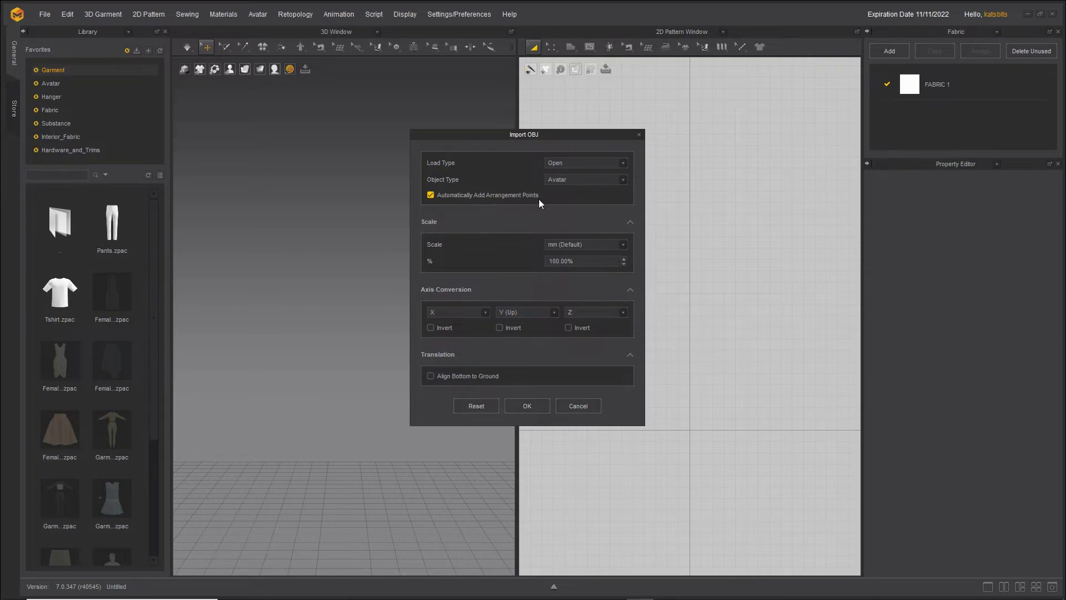
Step: Import the OBJ as an Avatar with Automatically Add Arrangement Points unchecked
left_click(431, 196)
left_click(529, 406)
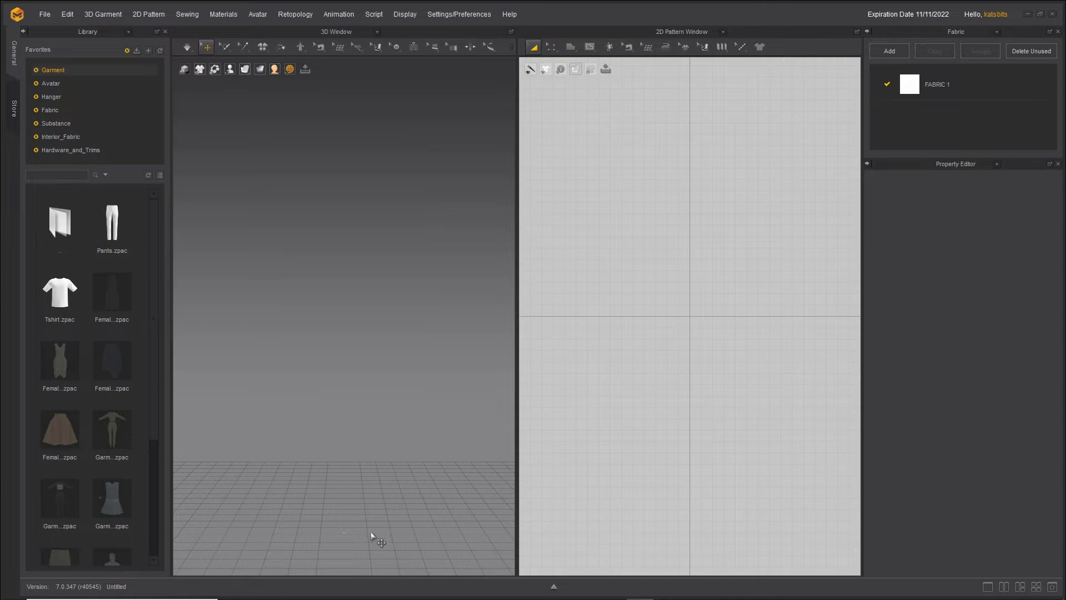
Step: Orbit, pan and zoom the 3D view until the T-posed male avatar fills the viewport
right_click_drag(365, 541, 373, 319)
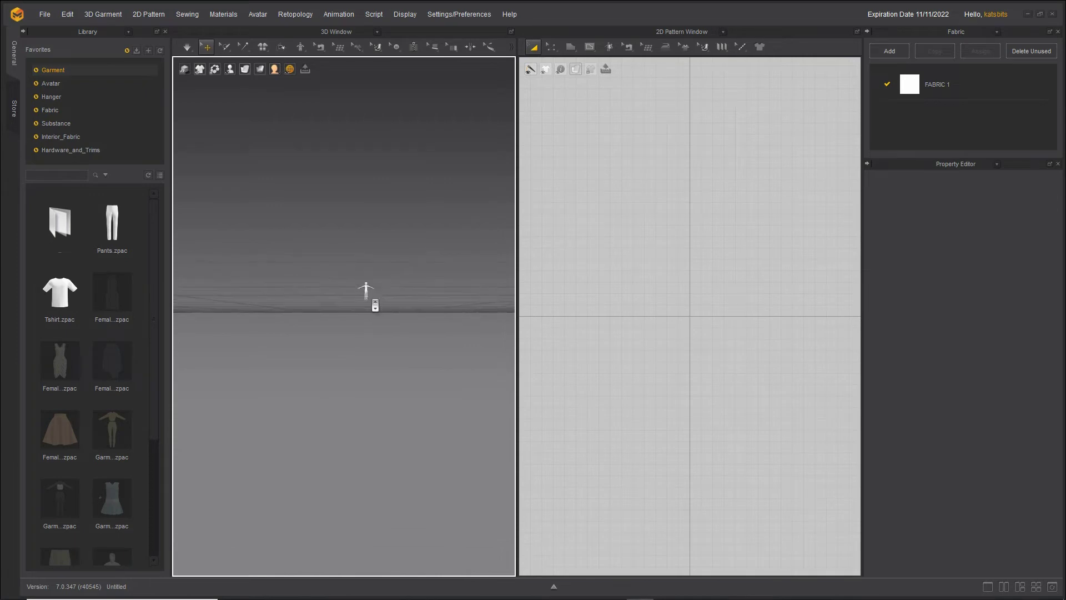
right_click_drag(370, 268, 317, 340)
scroll(328, 345, "up", 5)
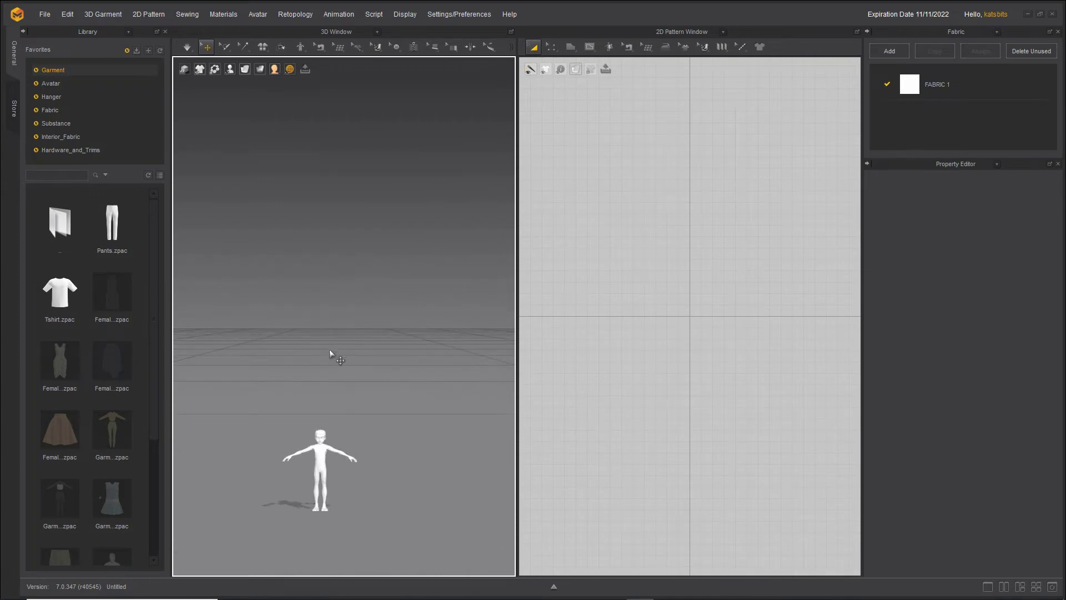
scroll(369, 391, "up", 10)
middle_click_drag(381, 448, 388, 113)
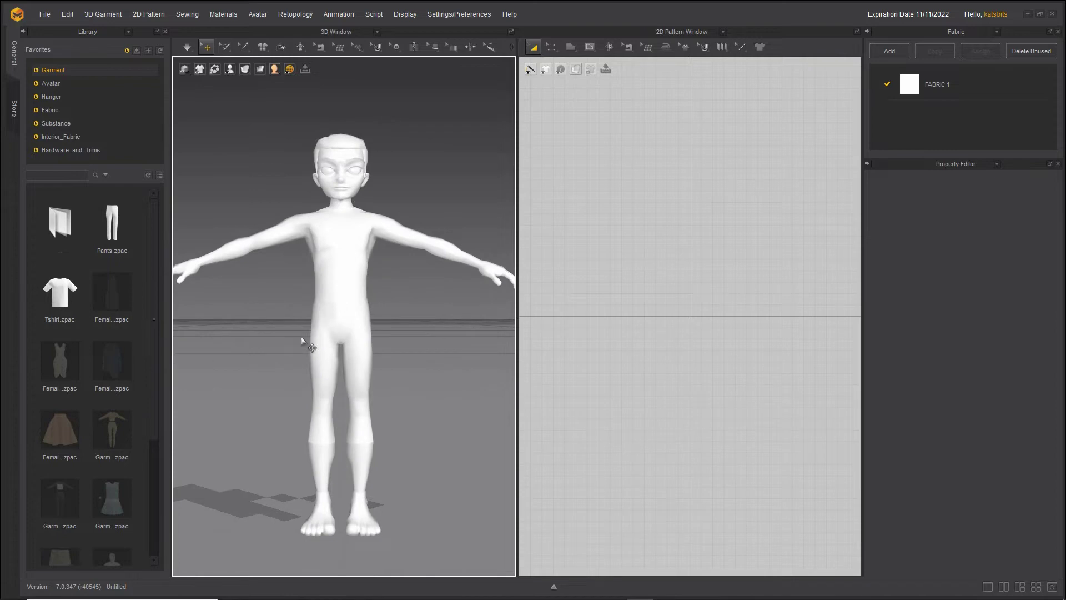
right_click_drag(301, 336, 827, 357)
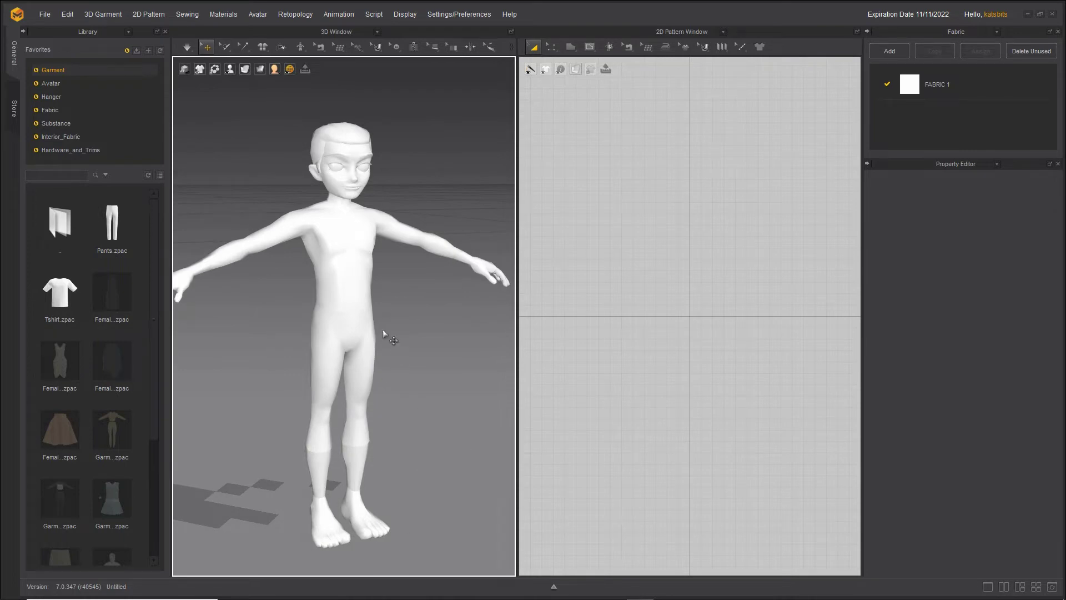
Step: Select the avatar so its Fabric_Matte material properties appear in the Property Editor
left_click(350, 275)
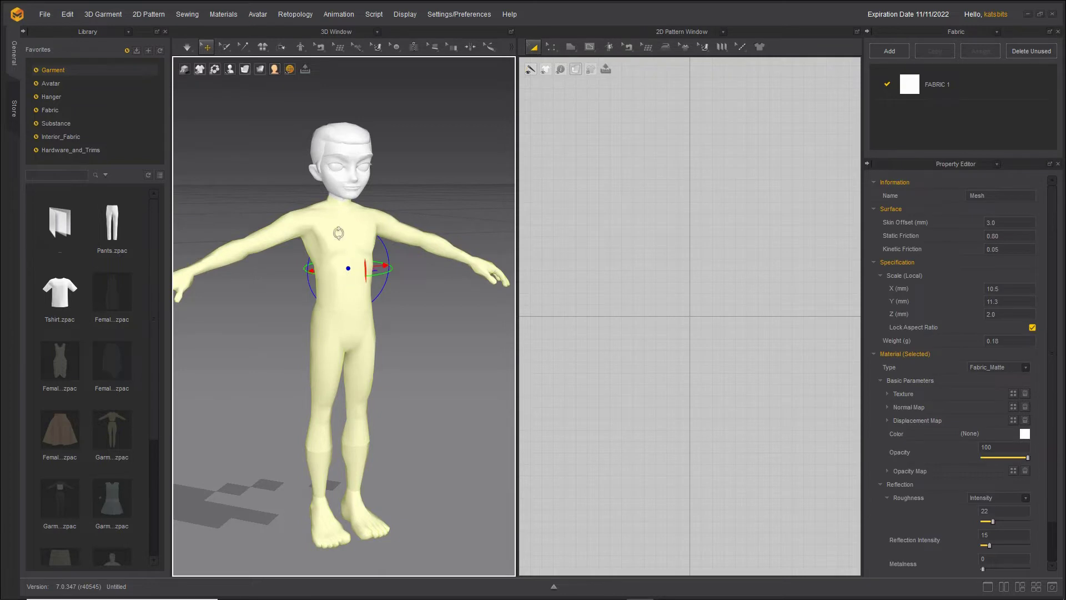
left_click(338, 234)
mouse_move(328, 364)
left_mouse_down()
mouse_move(352, 269)
mouse_move(349, 233)
left_mouse_up()
left_click(341, 304)
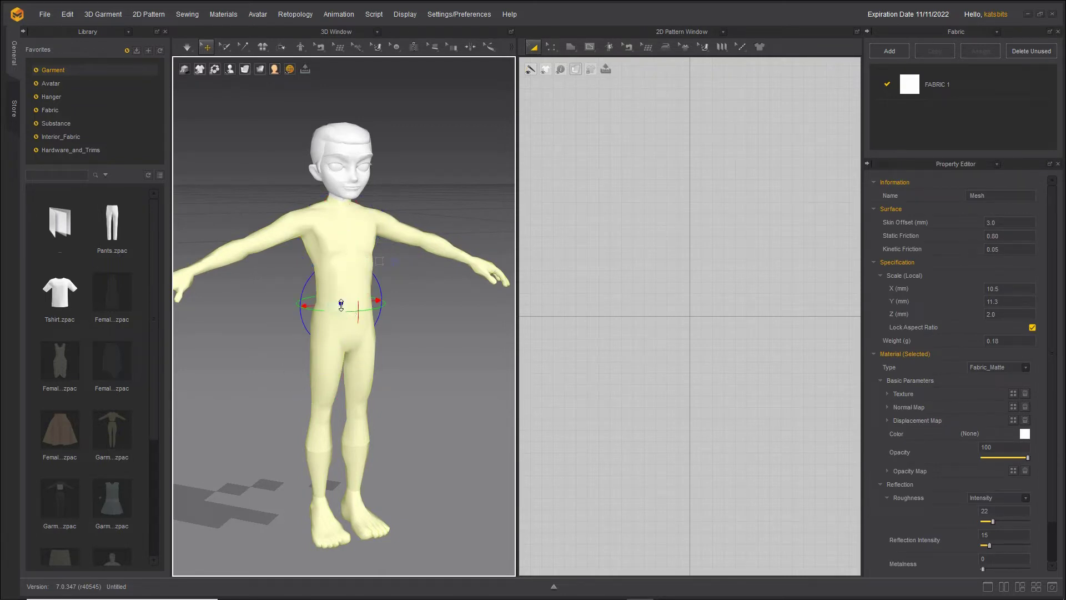
Step: Annotate the fabric list, Basic Parameters and empty Texture slot on screen
mouse_move(896, 109)
left_mouse_down()
mouse_move(939, 115)
mouse_move(917, 246)
left_mouse_up()
left_click_drag(932, 208, 917, 246)
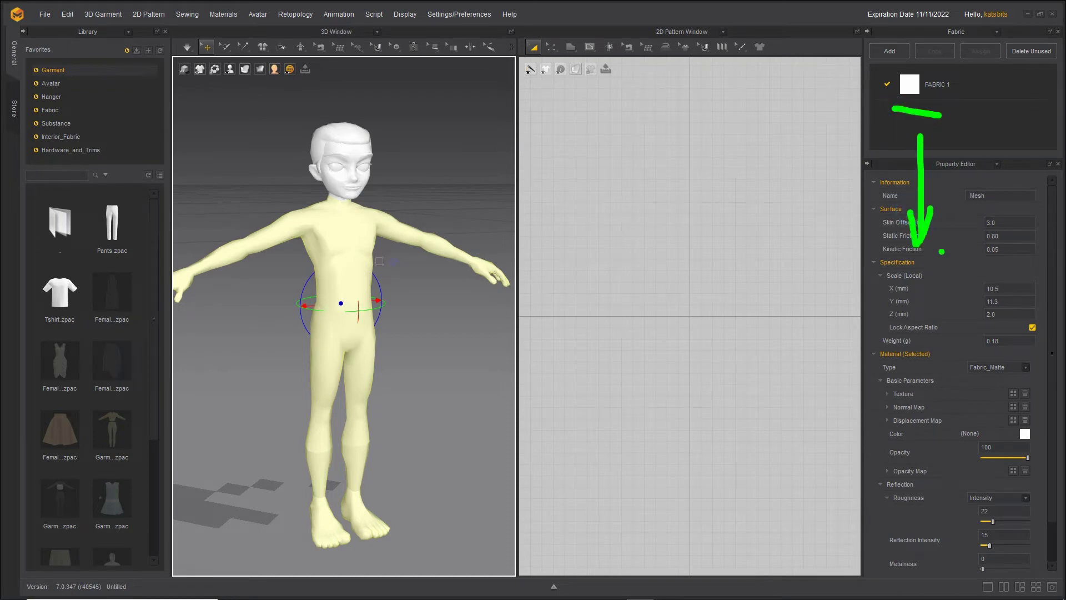
key("Escape")
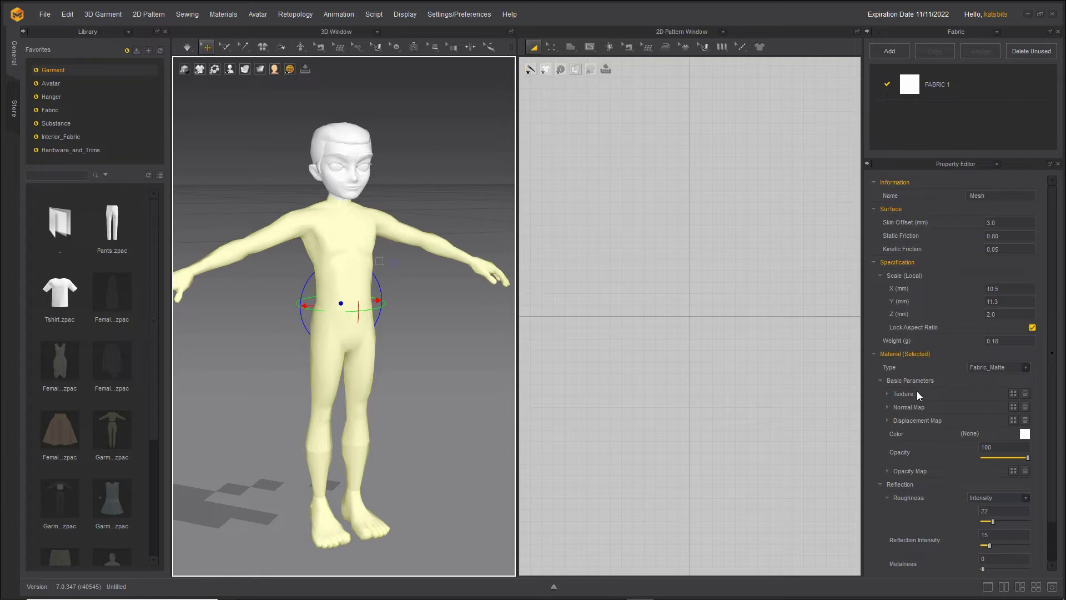
mouse_move(884, 391)
left_mouse_down()
mouse_move(928, 385)
mouse_move(923, 401)
left_mouse_up()
left_click_drag(1017, 381, 1020, 402)
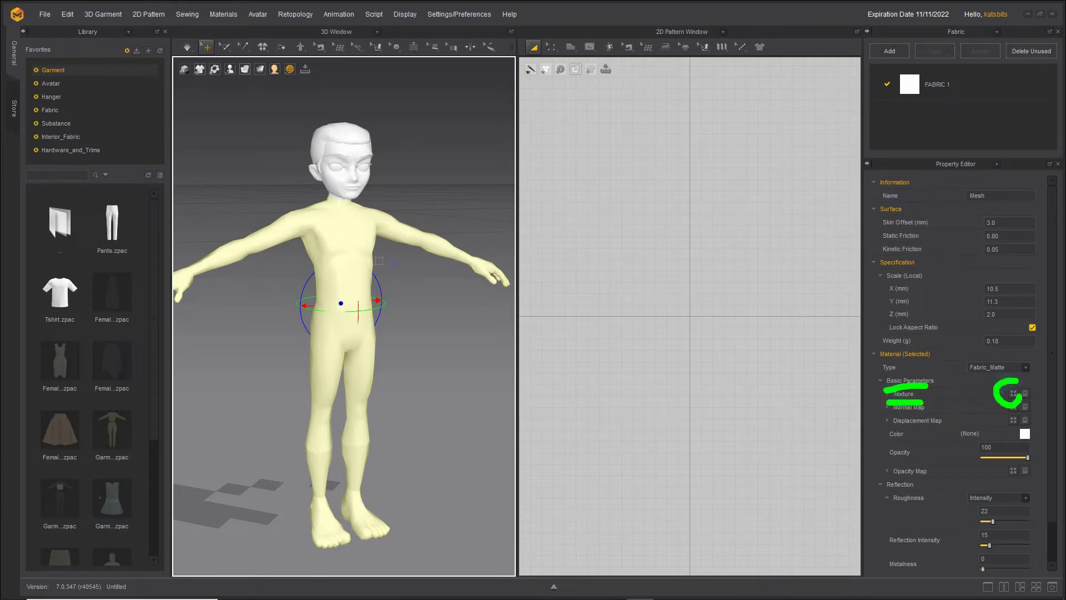
key("Escape")
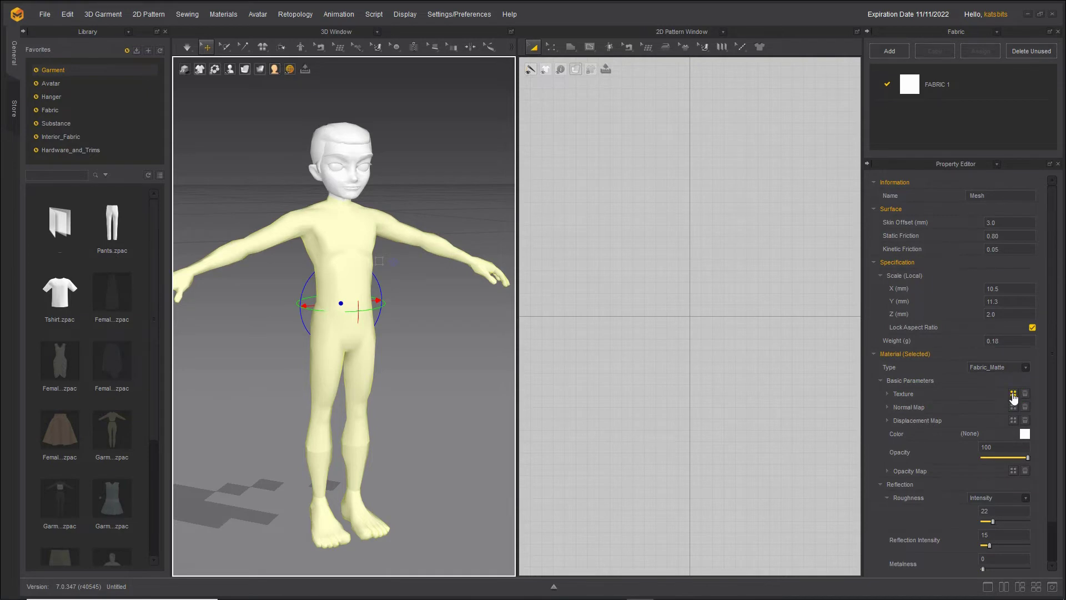
Step: Load skin (M).jpg from DATA (F:)/Social/IMVU/ref files as the body's texture
left_click(1013, 395)
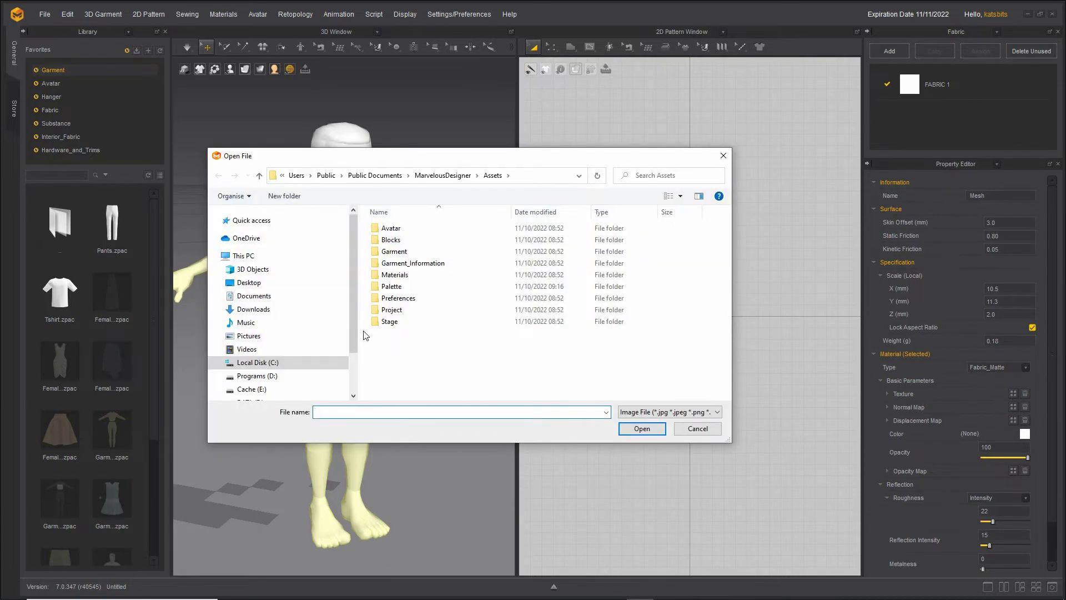
scroll(352, 328, "down", 2)
left_click(218, 348)
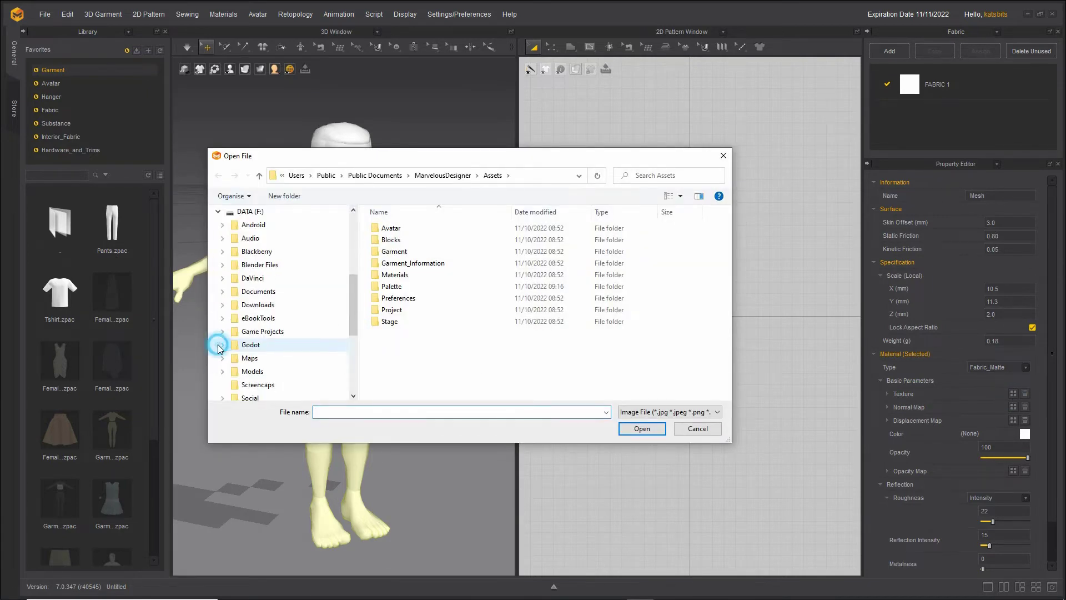
scroll(218, 344, "down", 3)
left_click(222, 293)
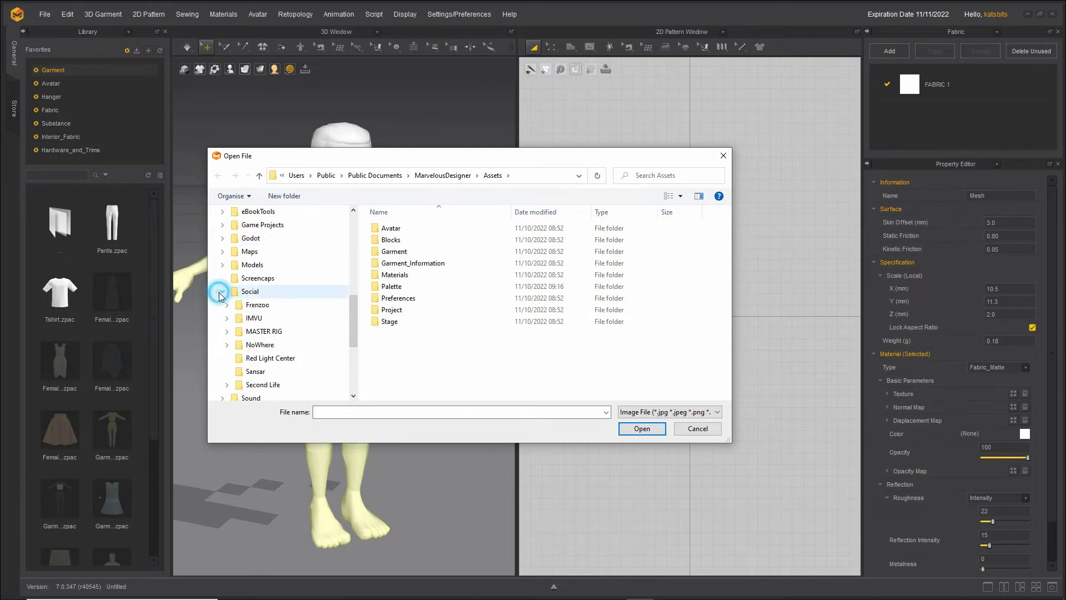
left_click(227, 308)
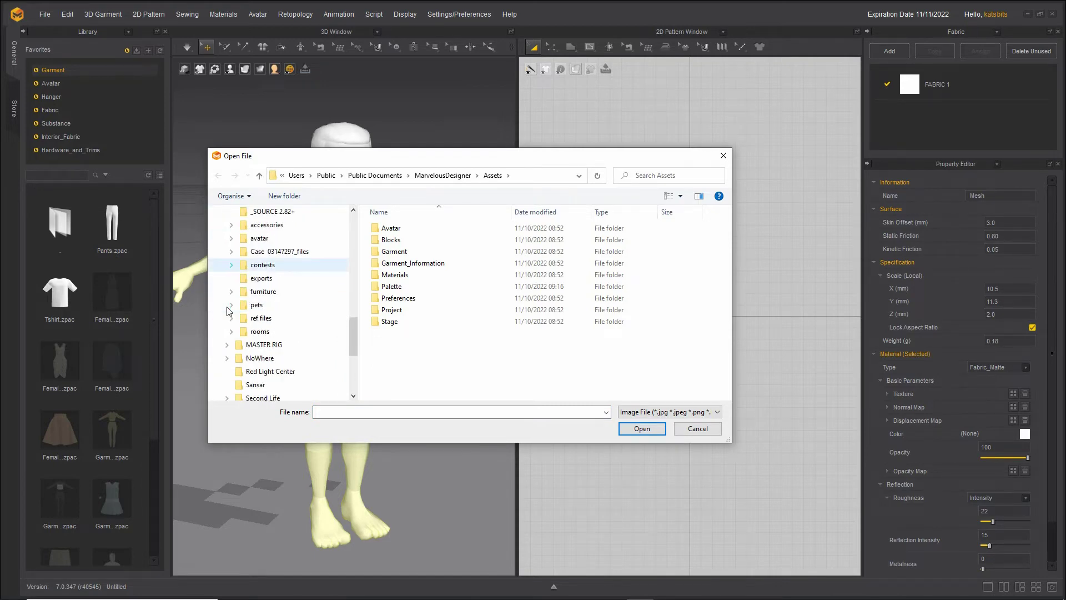
left_click(260, 318)
scroll(545, 344, "down", 8)
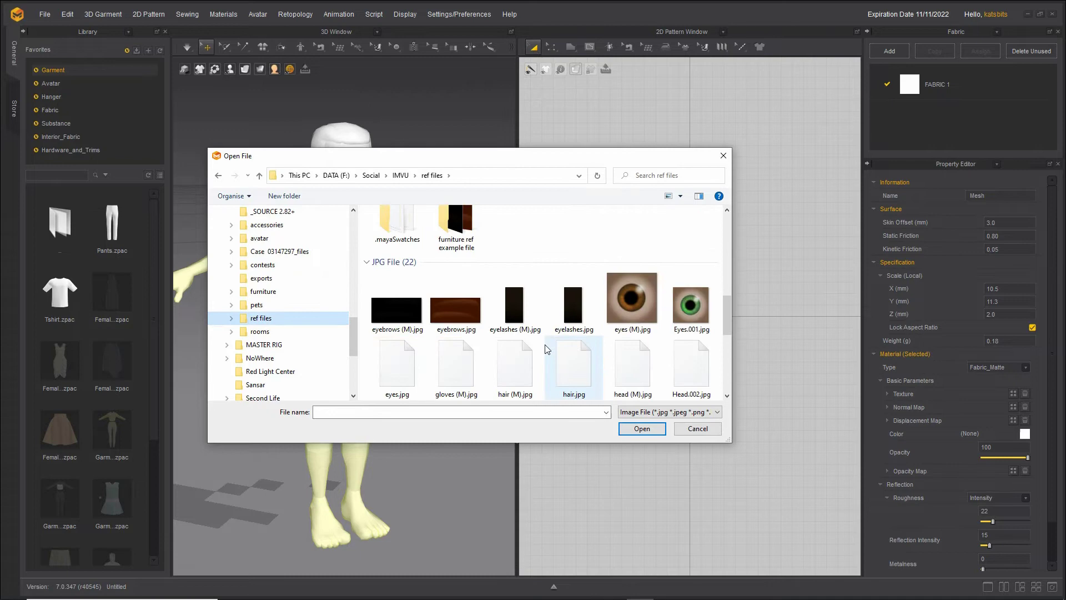
left_click(697, 305)
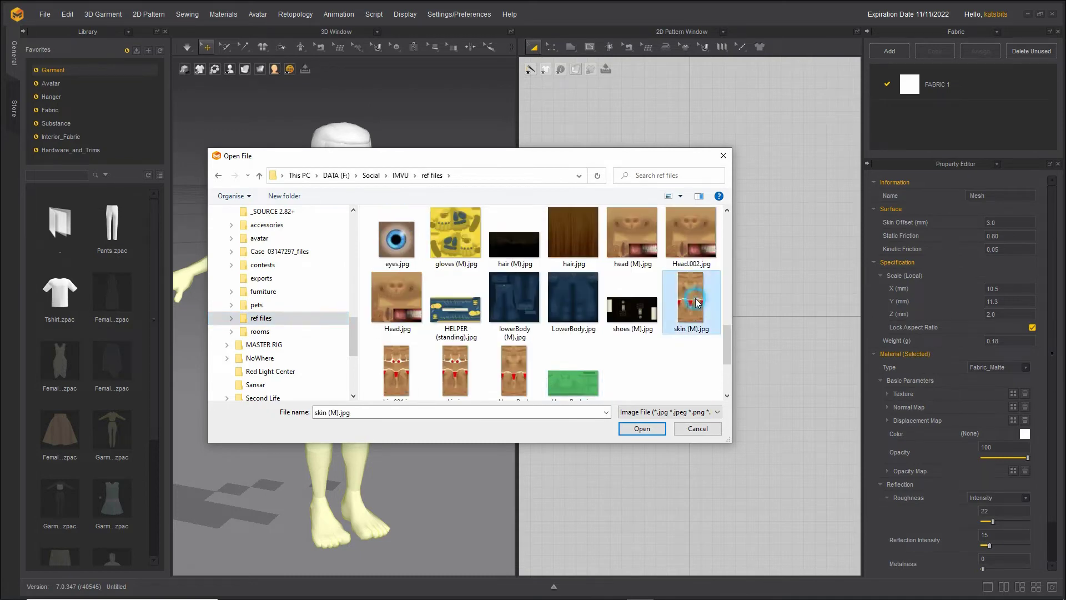
left_click(643, 430)
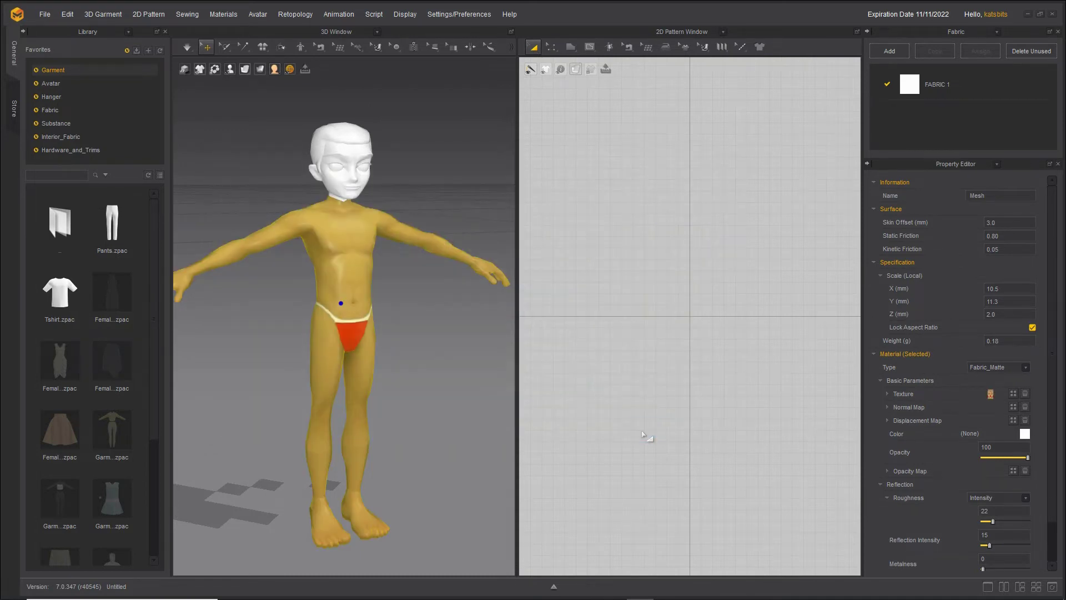
Step: Select the avatar's head and pick head (M).jpg from the ref files folder as its texture
left_click(355, 151)
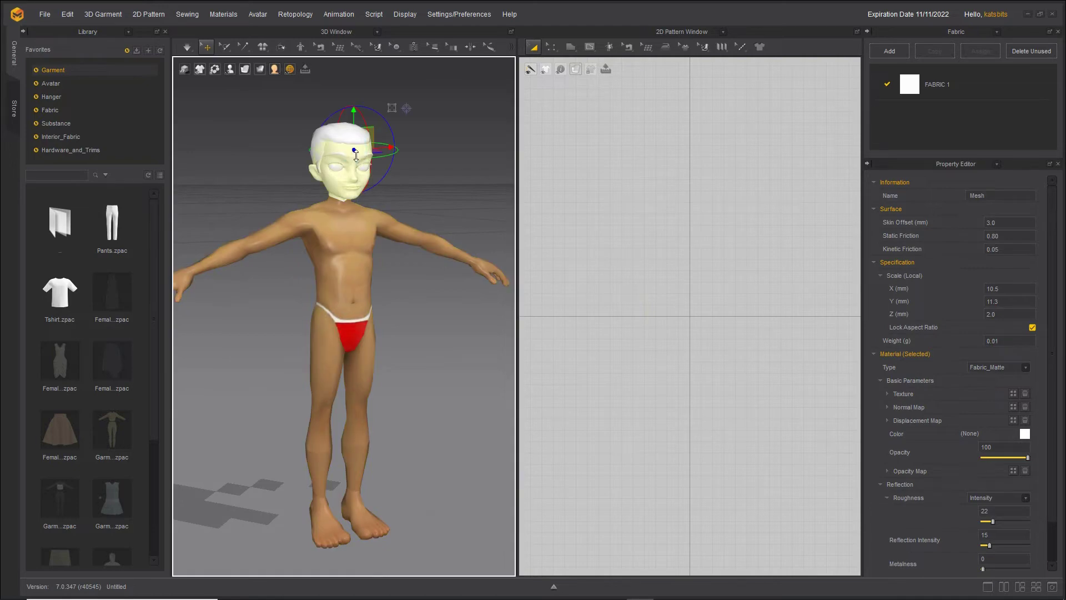
left_click(1014, 394)
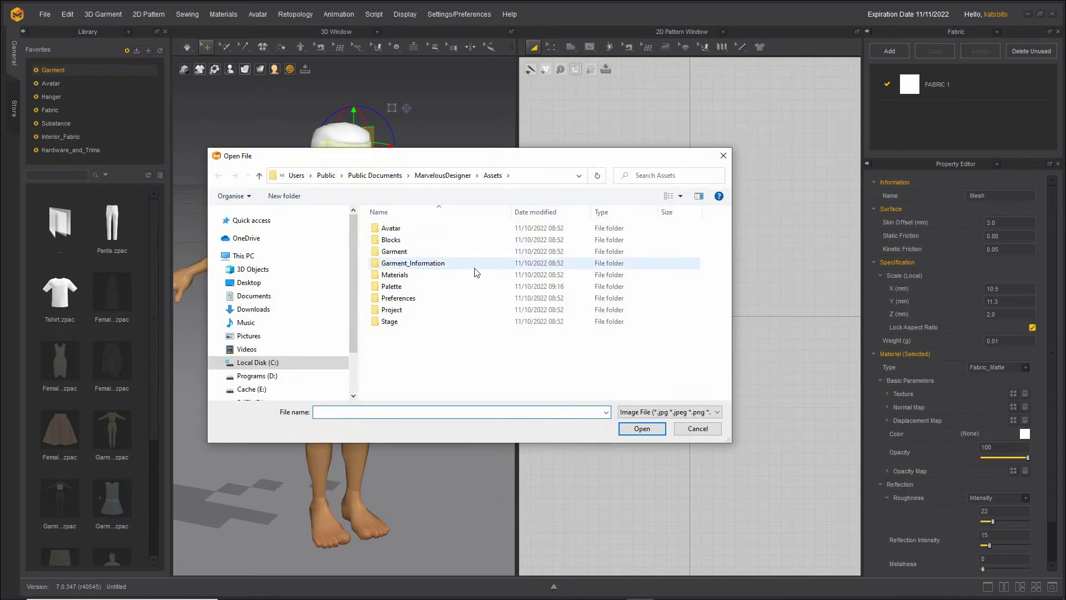
scroll(353, 337, "down", 2)
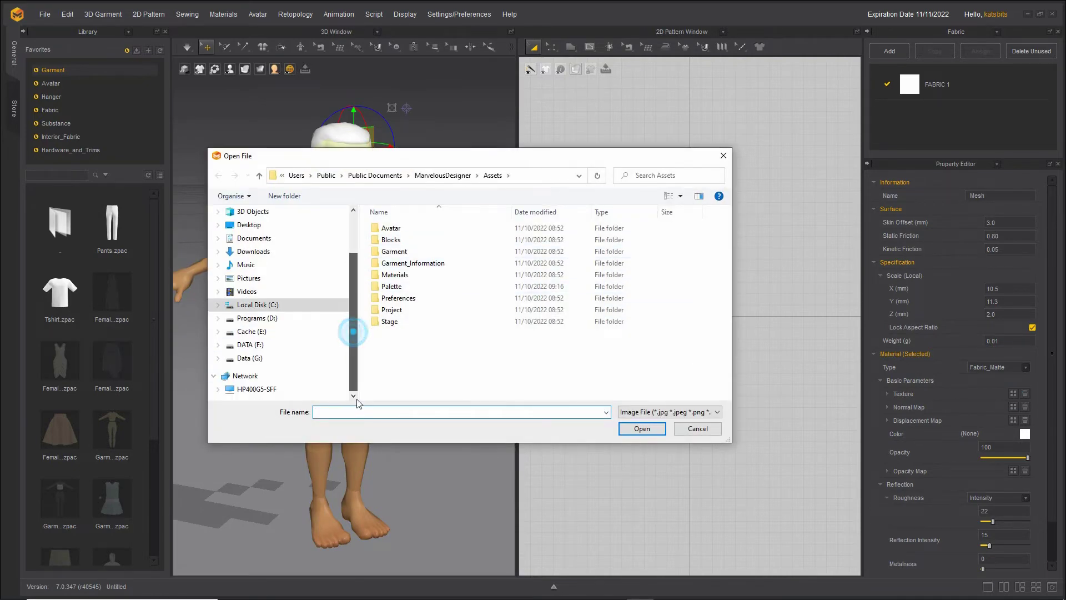
left_click(218, 345)
scroll(221, 339, "down", 1)
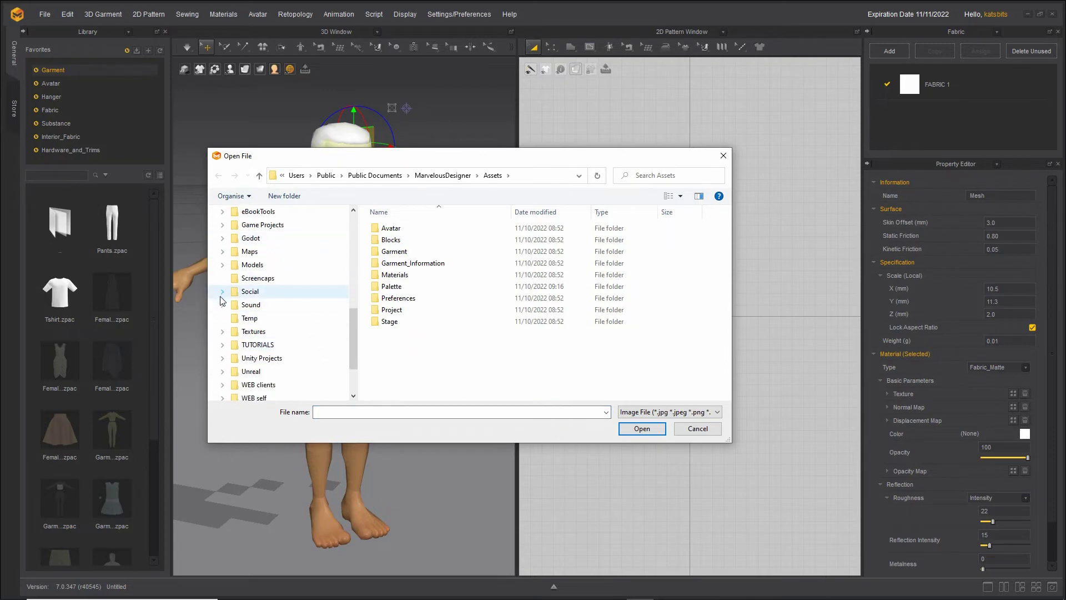
left_click(223, 291)
left_click(227, 318)
scroll(229, 328, "down", 2)
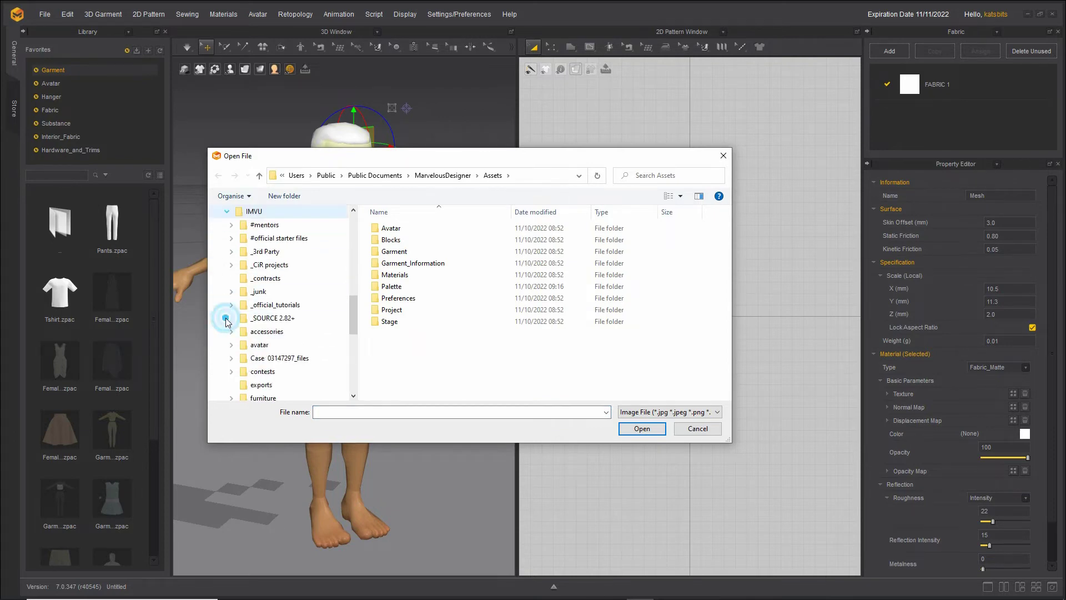
left_click(261, 359)
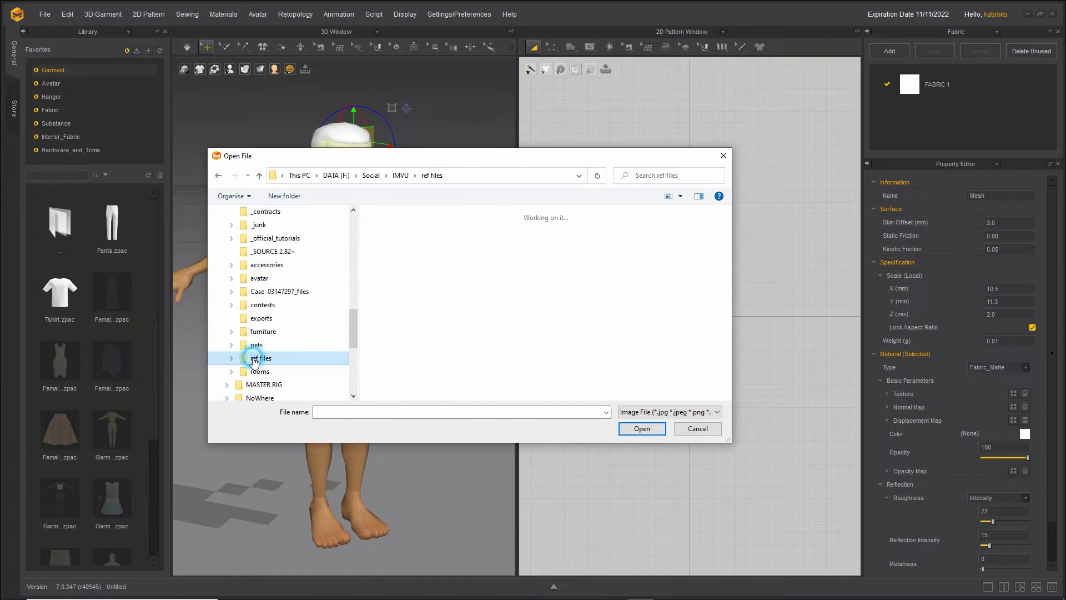
scroll(583, 337, "down", 3)
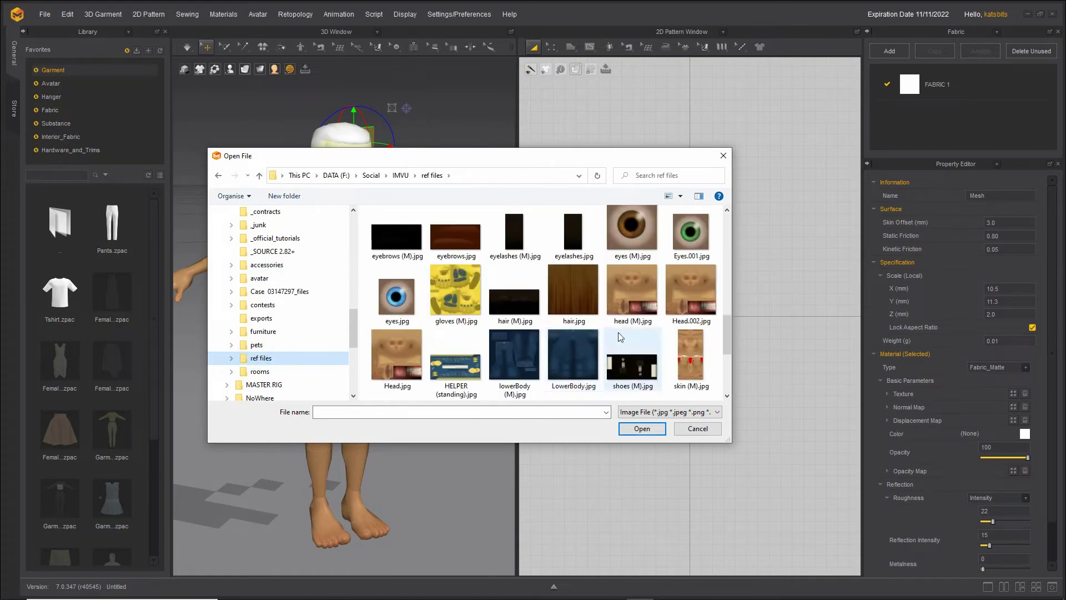
left_click(630, 296)
Step: Confirm the head texture, then texture the avatar's hair with hair (M).jpg
left_click(642, 429)
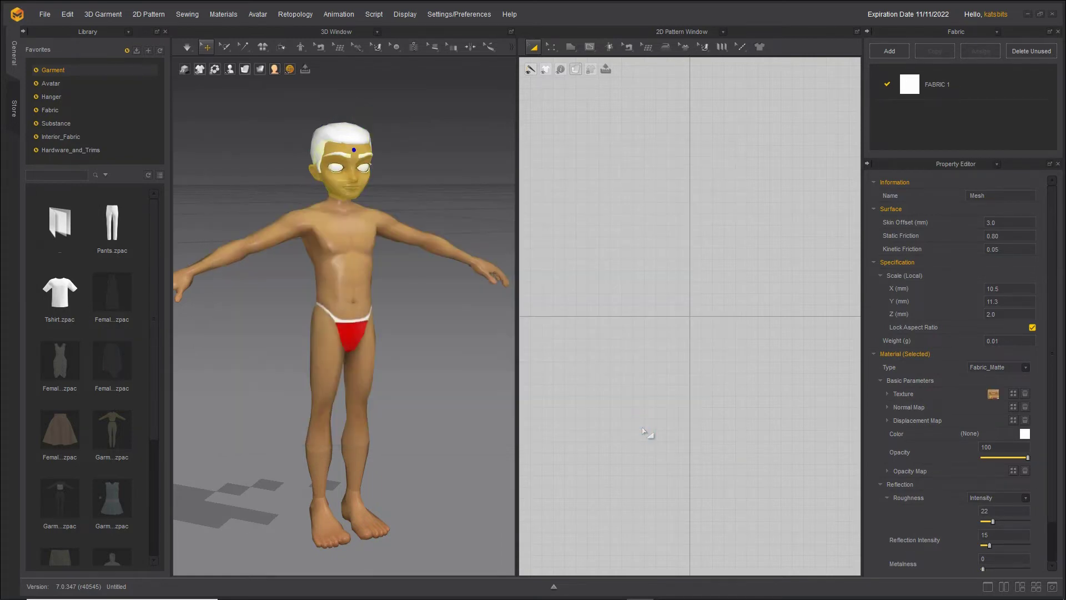
left_click(378, 160)
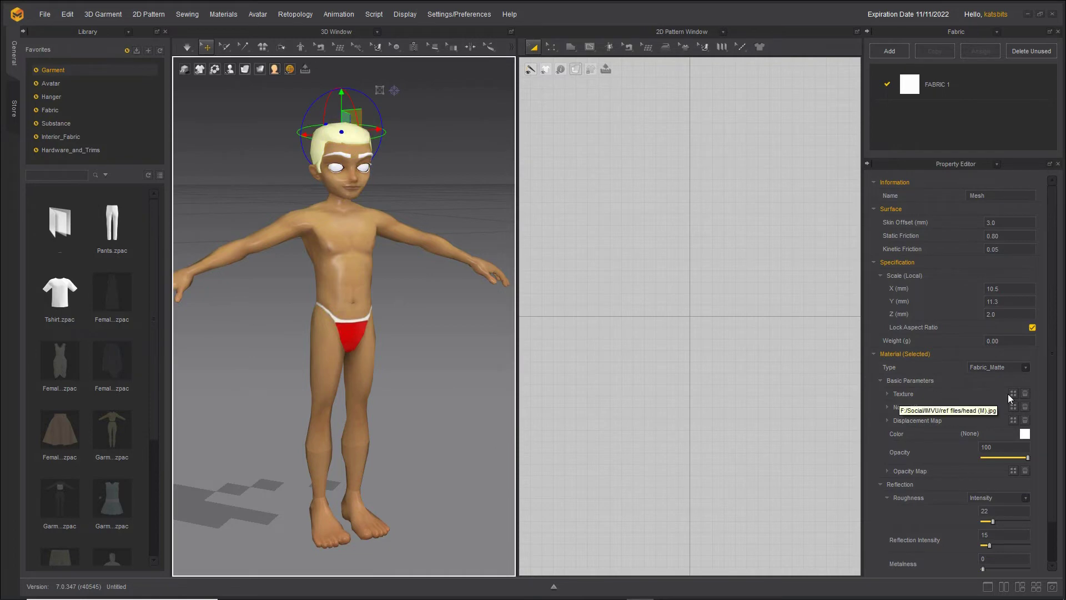
left_click(1014, 394)
scroll(276, 345, "down", 2)
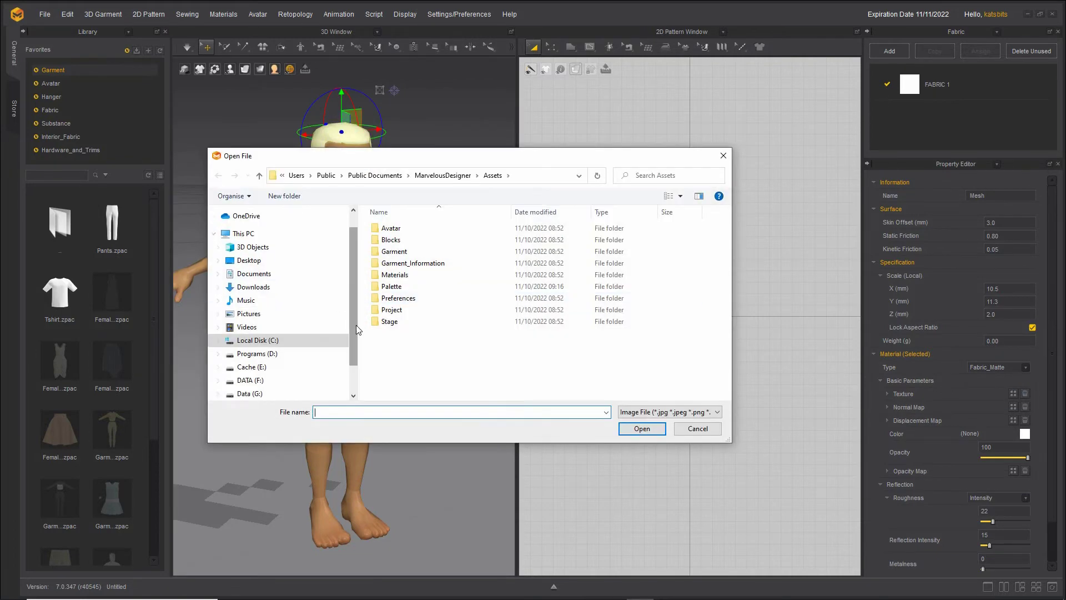
left_click(217, 345)
scroll(220, 341, "down", 2)
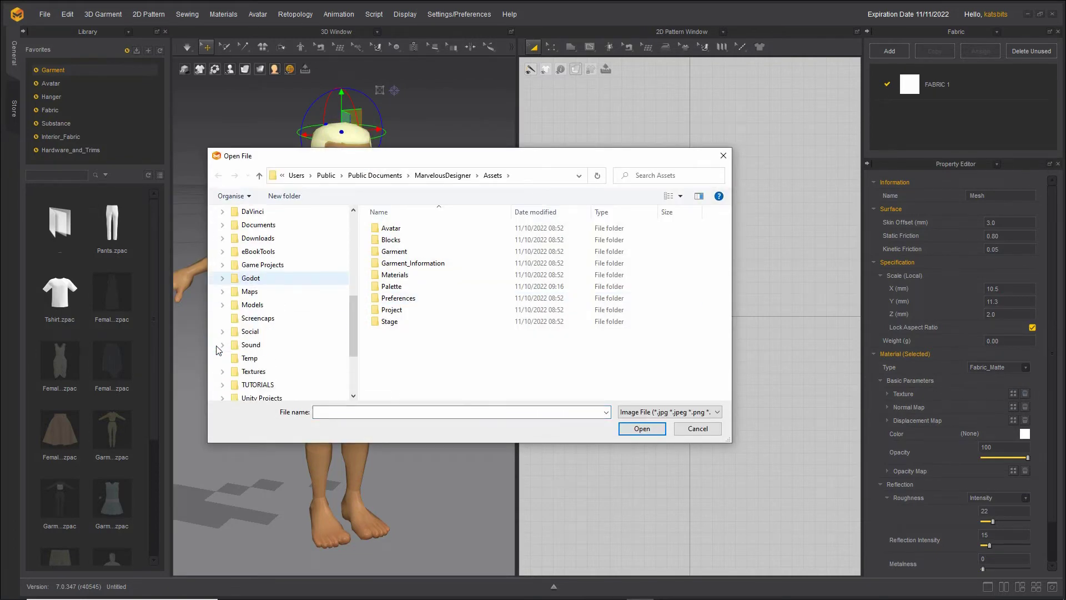
scroll(221, 336, "down", 3)
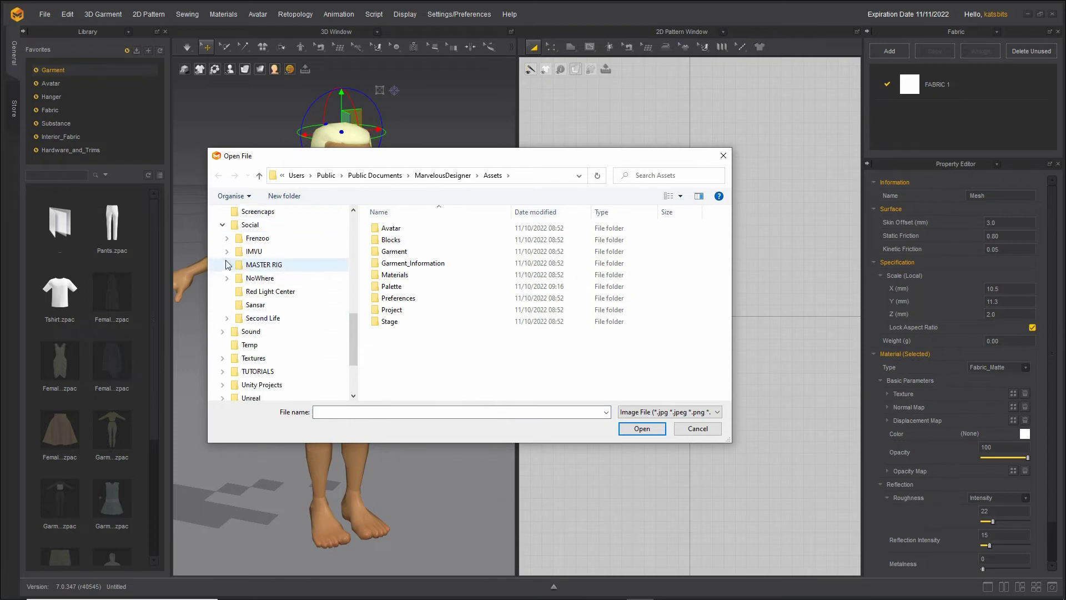
left_click(229, 251)
scroll(261, 371, "down", 2)
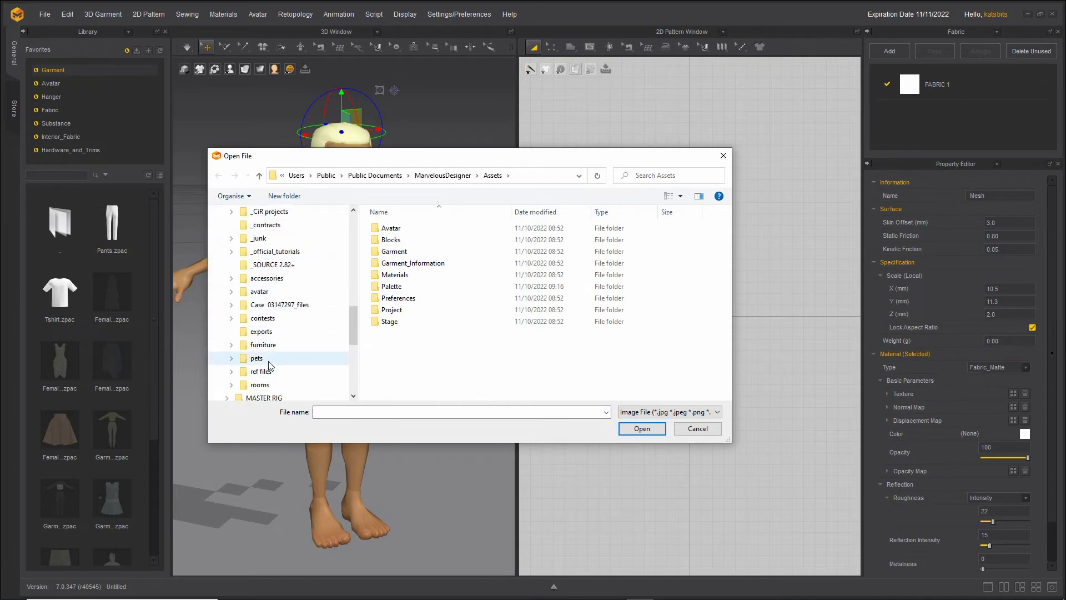
left_click(262, 372)
scroll(524, 341, "down", 5)
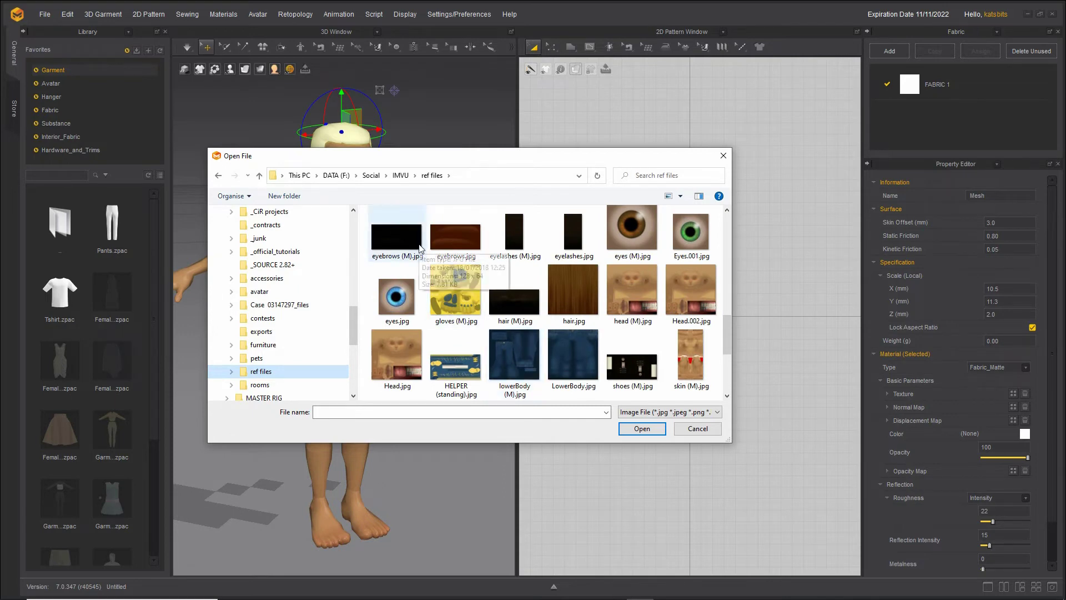
left_click(514, 297)
left_click(642, 430)
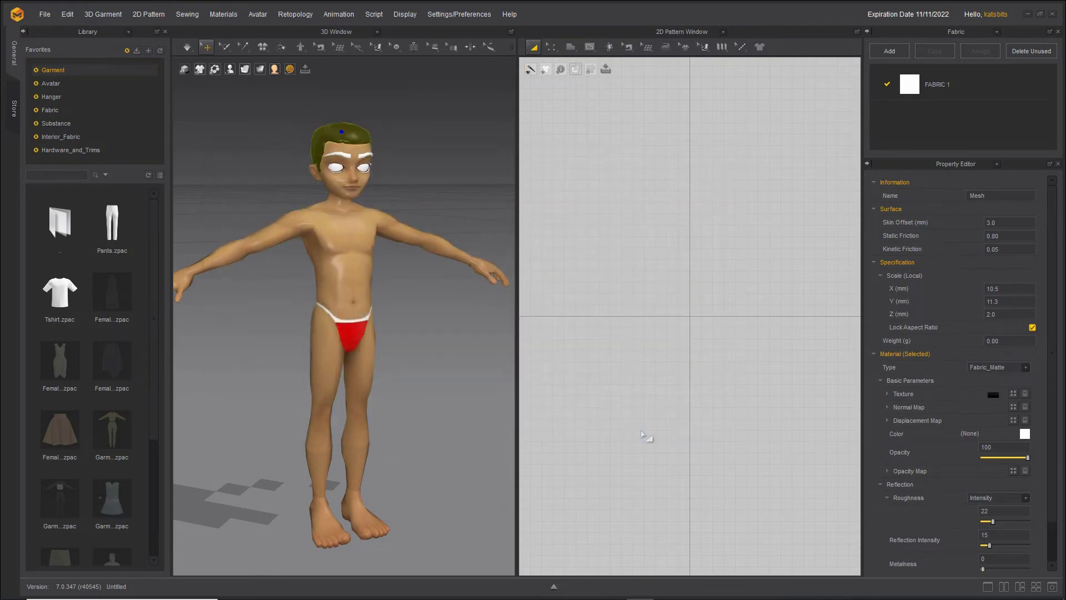
Step: Select the eyebrow part and apply eyebrows (M).jpg from the ref files folder as its texture
left_click(345, 156)
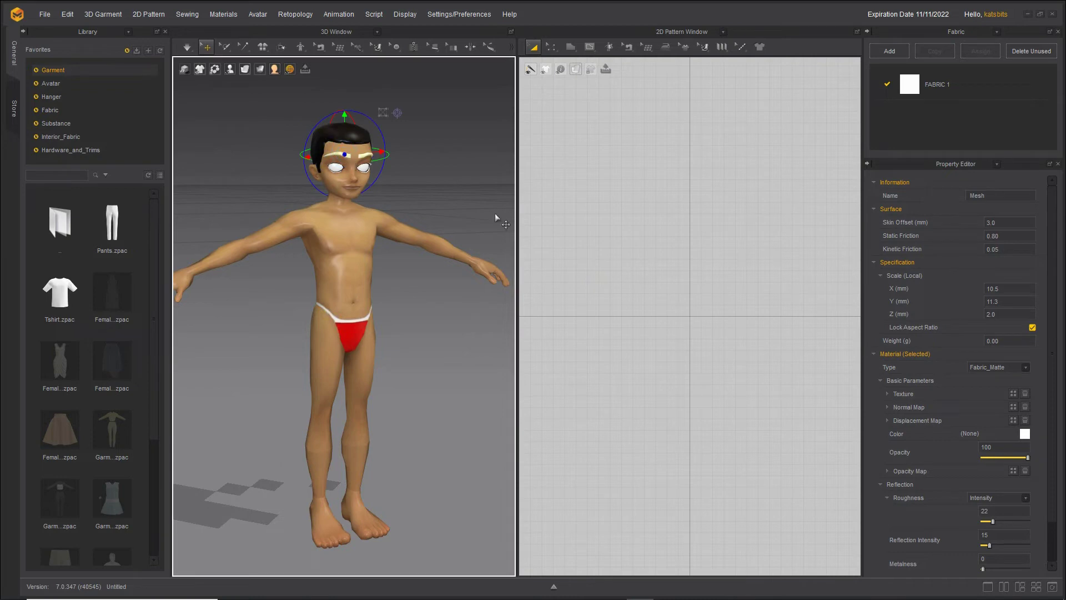
left_click(1014, 394)
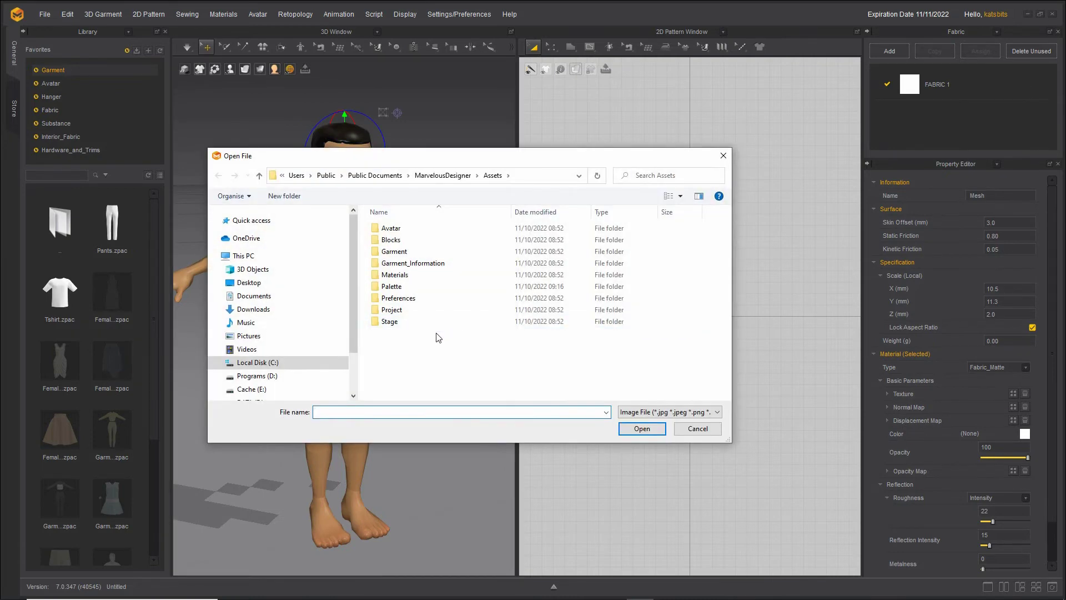
scroll(244, 351, "down", 2)
left_click(218, 345)
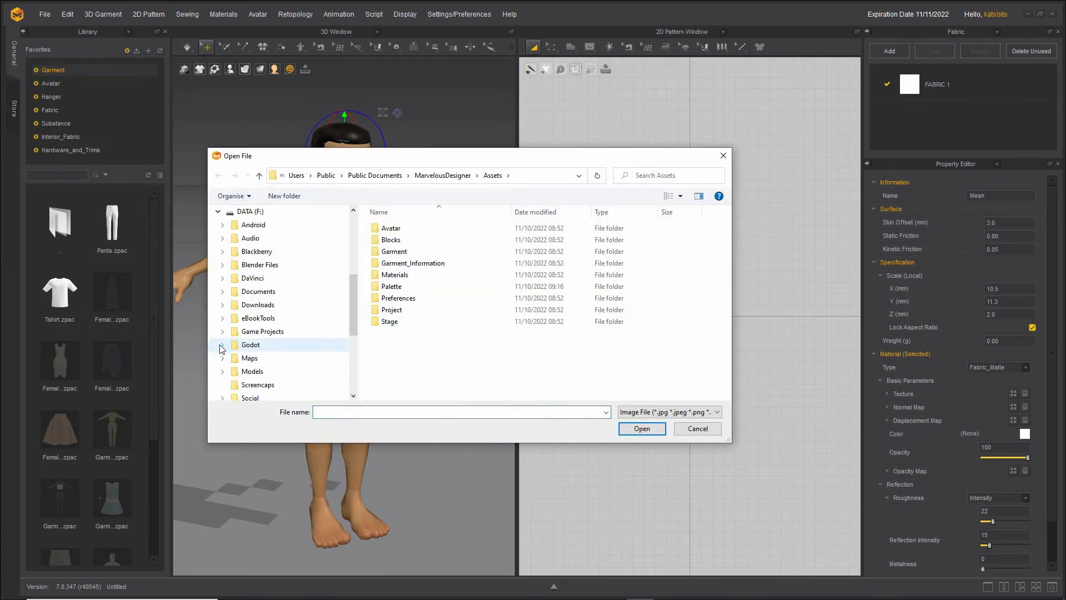
scroll(222, 339, "down", 2)
left_click(223, 332)
scroll(225, 333, "down", 2)
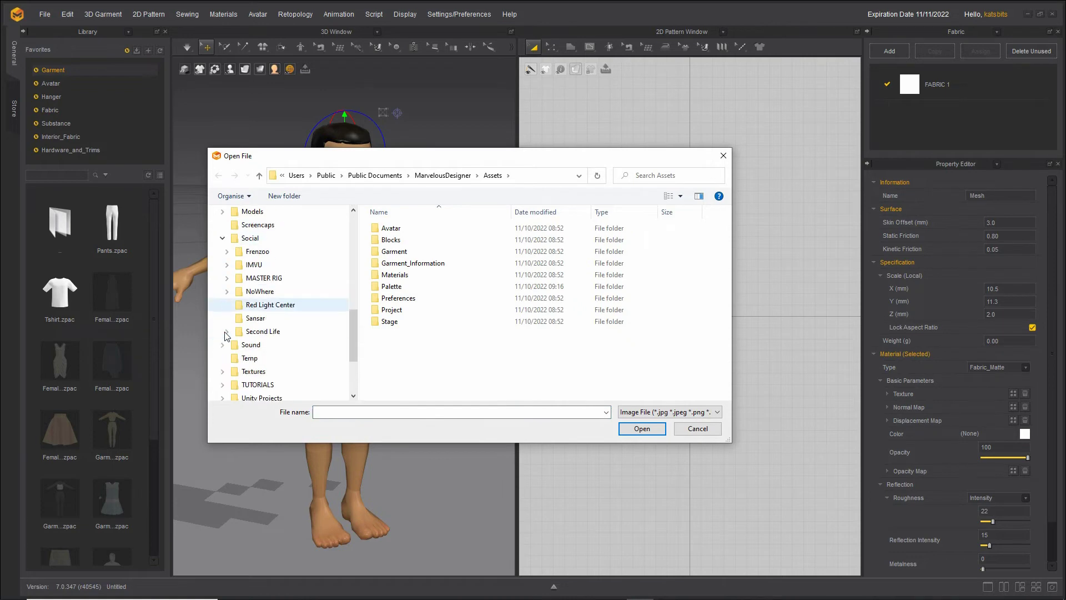
scroll(227, 268, "down", 10)
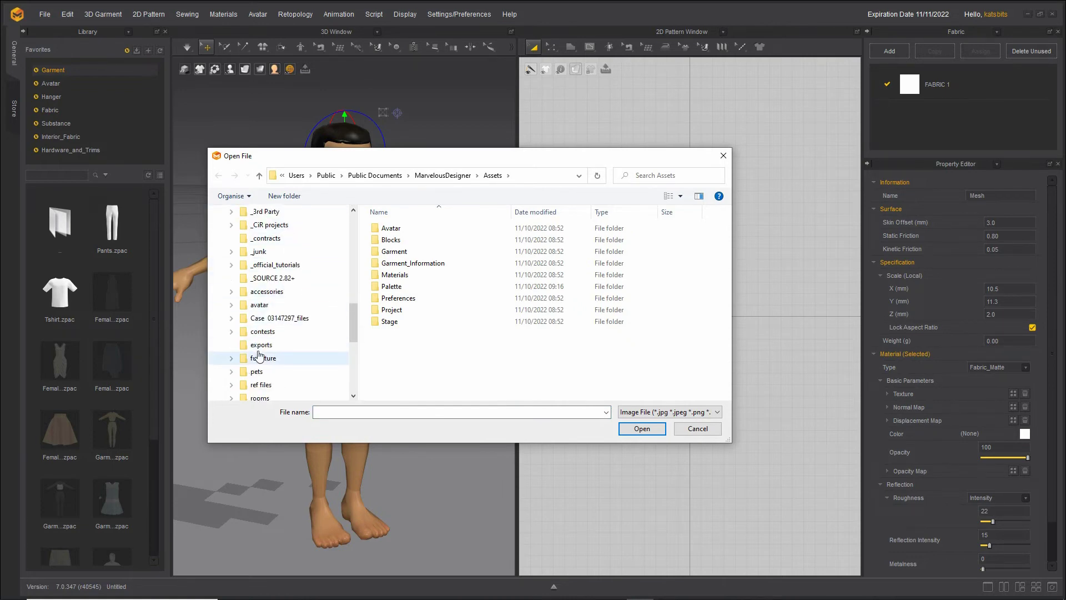
left_click(265, 385)
scroll(437, 345, "down", 5)
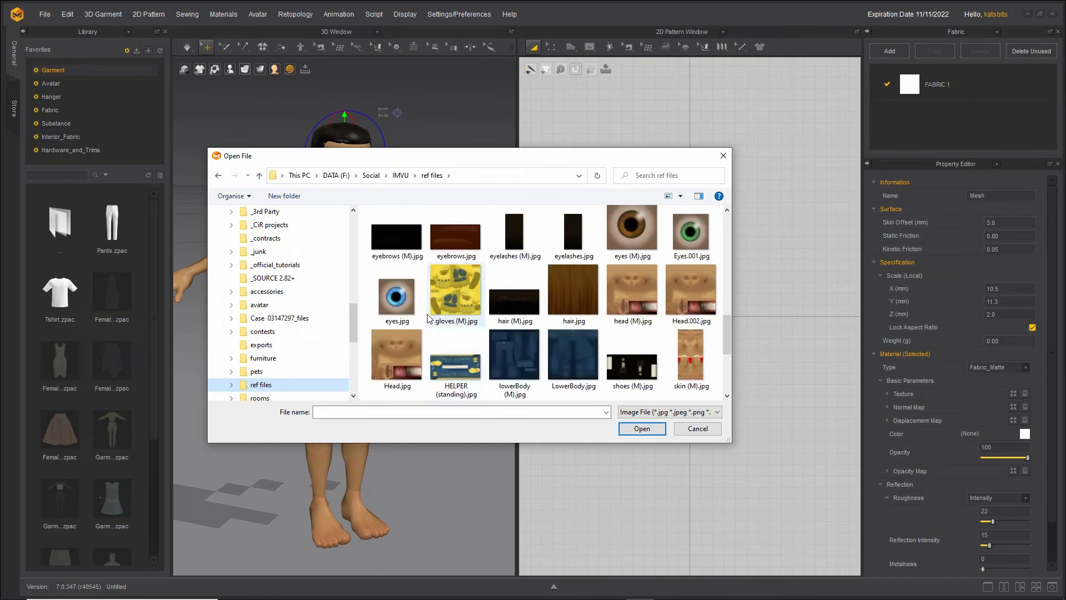
left_click(389, 236)
left_click(644, 429)
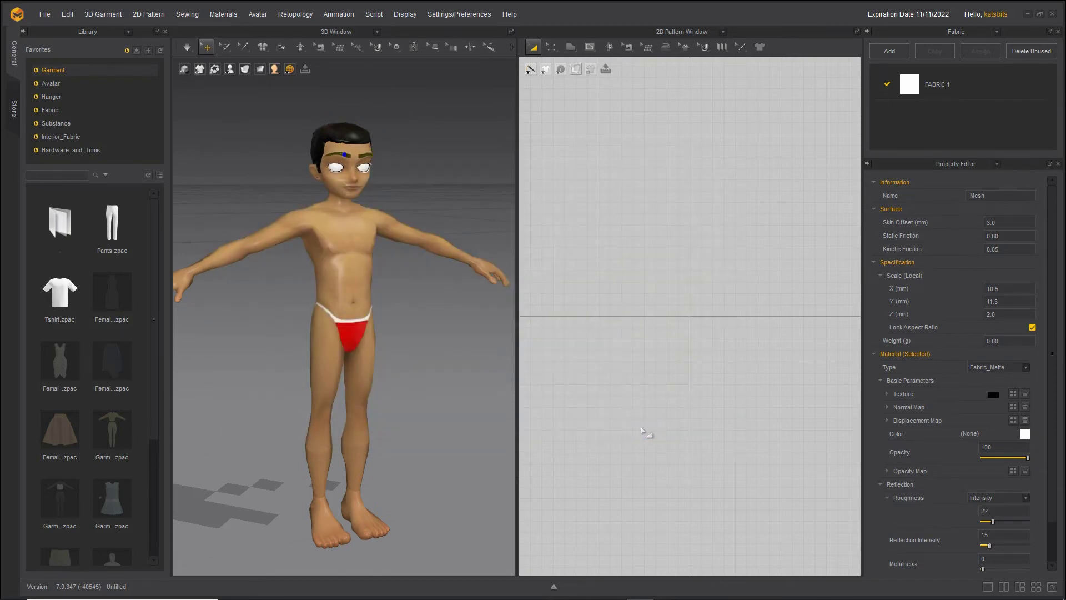
Step: Select the avatar's eye and apply eyes (M).jpg from the ref files folder as its texture
left_click(335, 174)
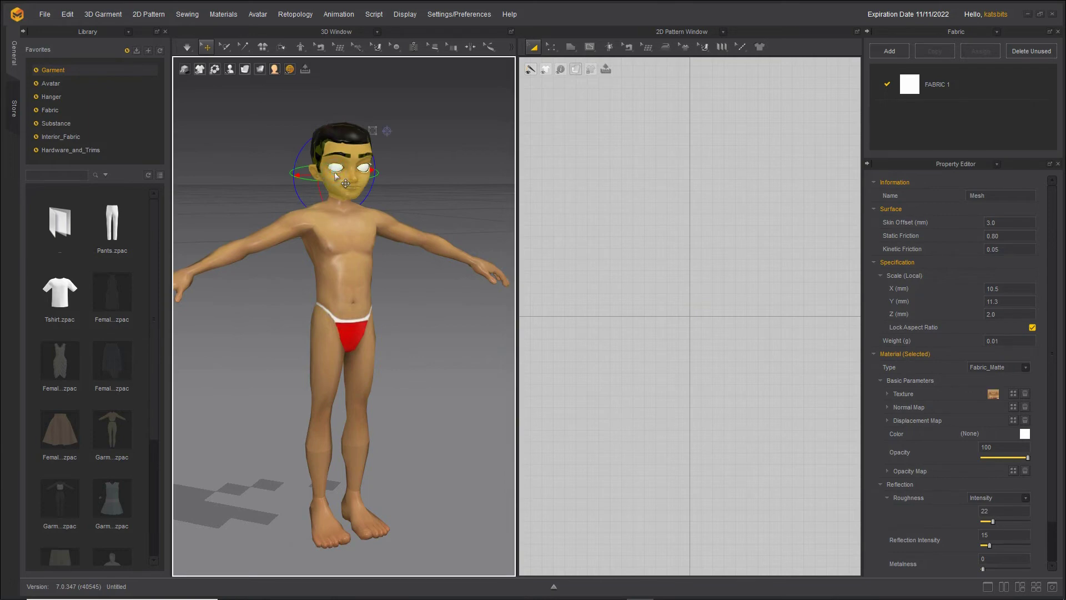
left_click(336, 170)
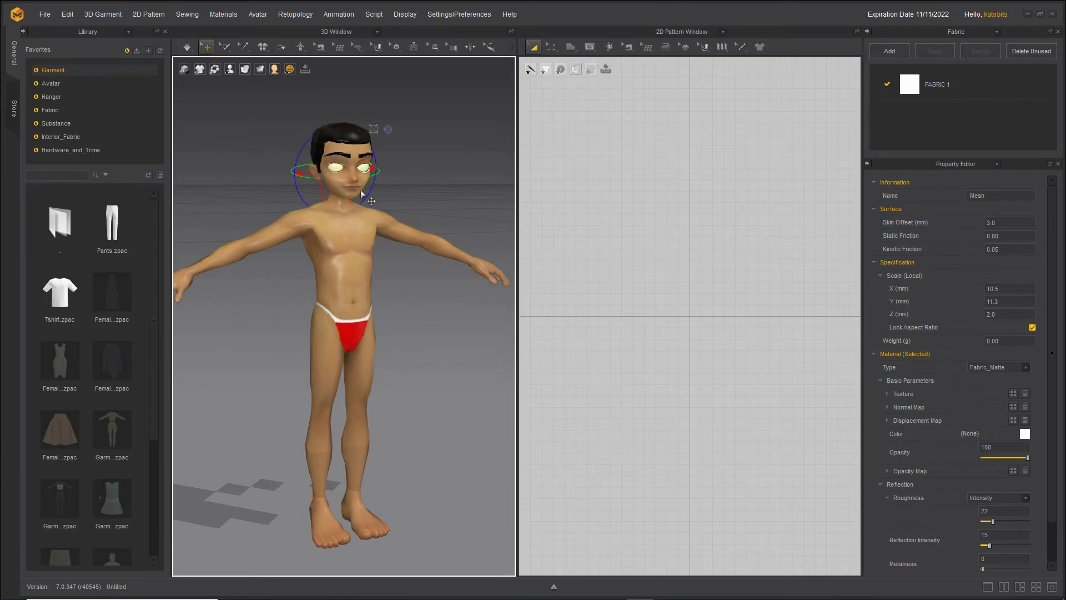
left_click(1013, 395)
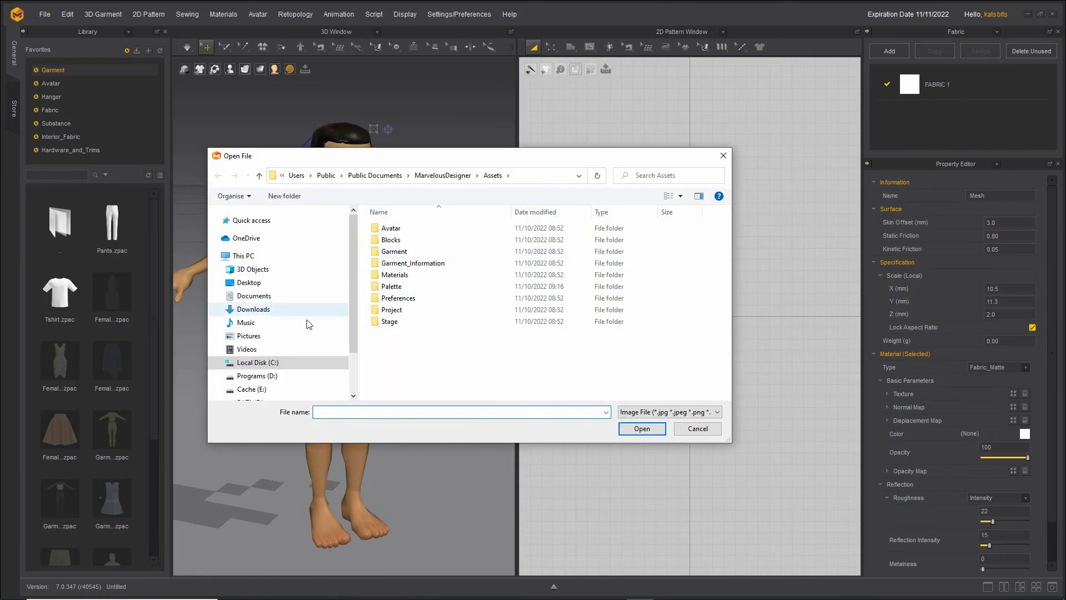
scroll(267, 333, "down", 2)
left_click(225, 345)
scroll(222, 343, "down", 4)
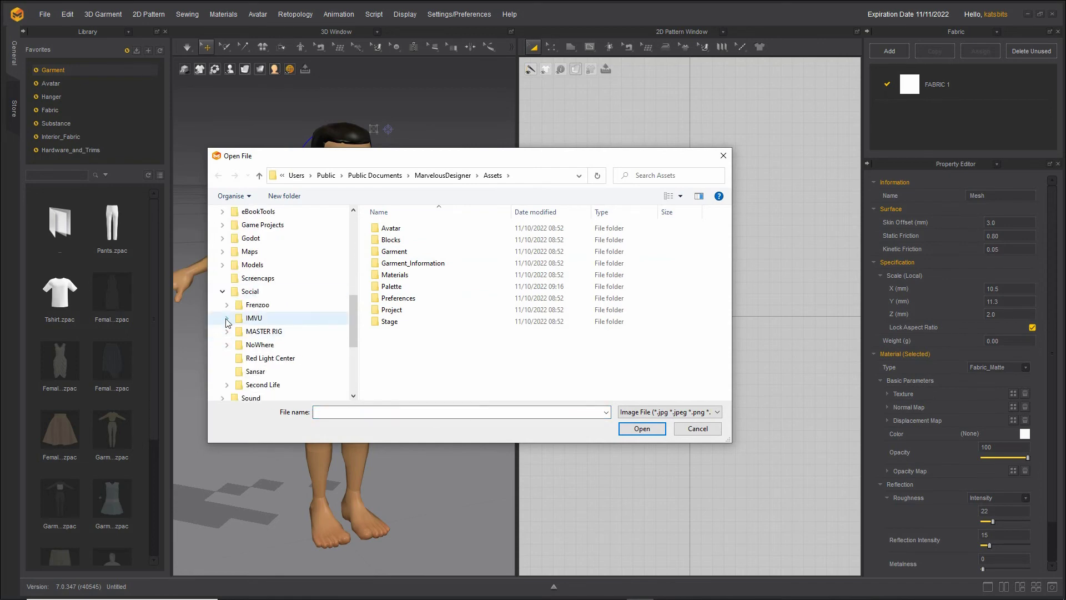
left_click(222, 331)
scroll(234, 358, "down", 1)
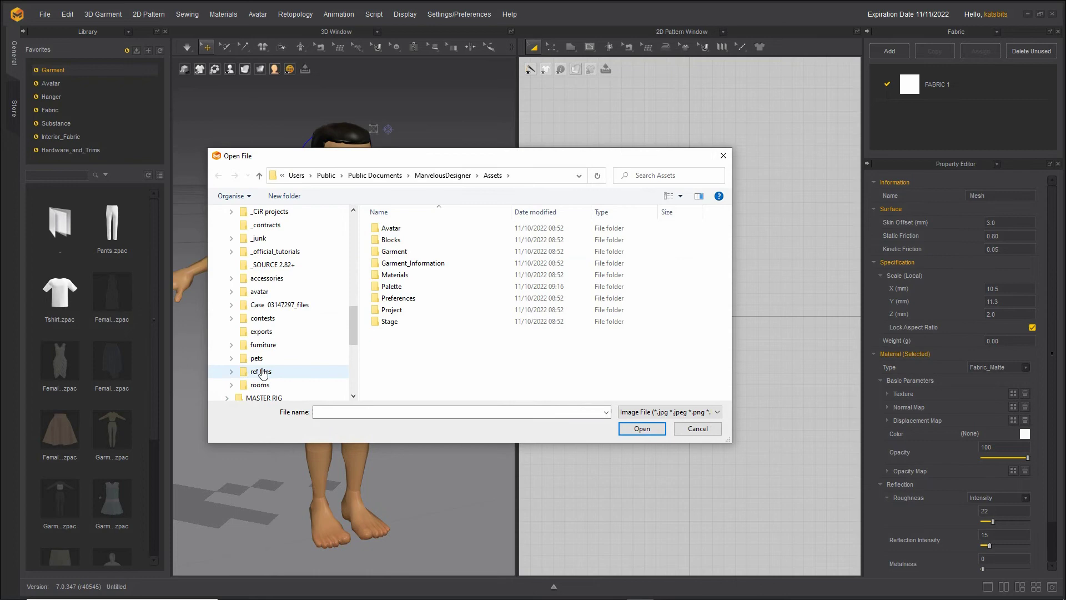
left_click(258, 371)
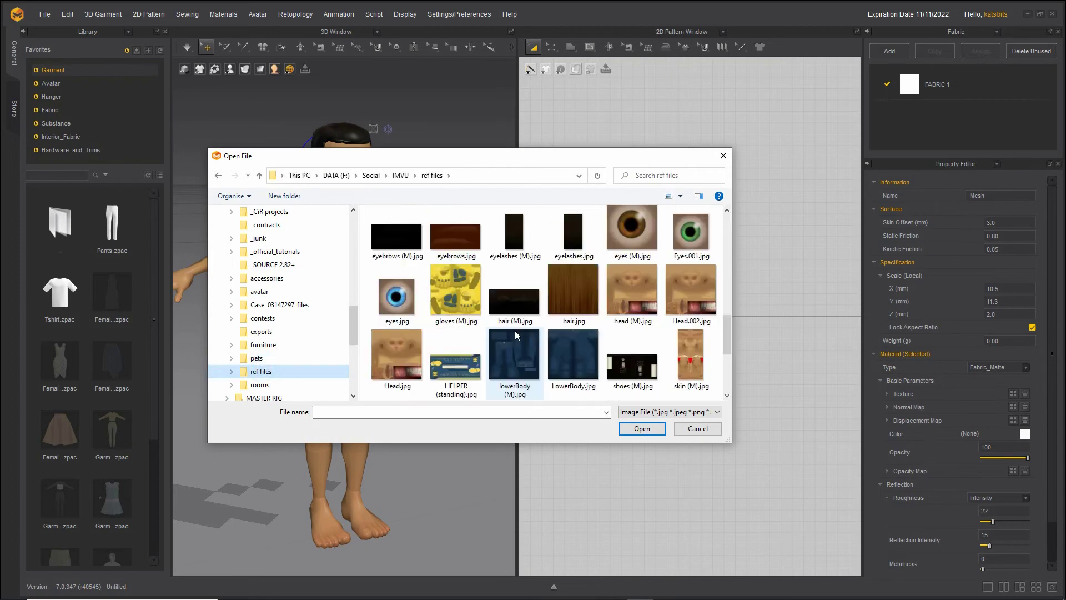
left_click(631, 244)
left_click(641, 428)
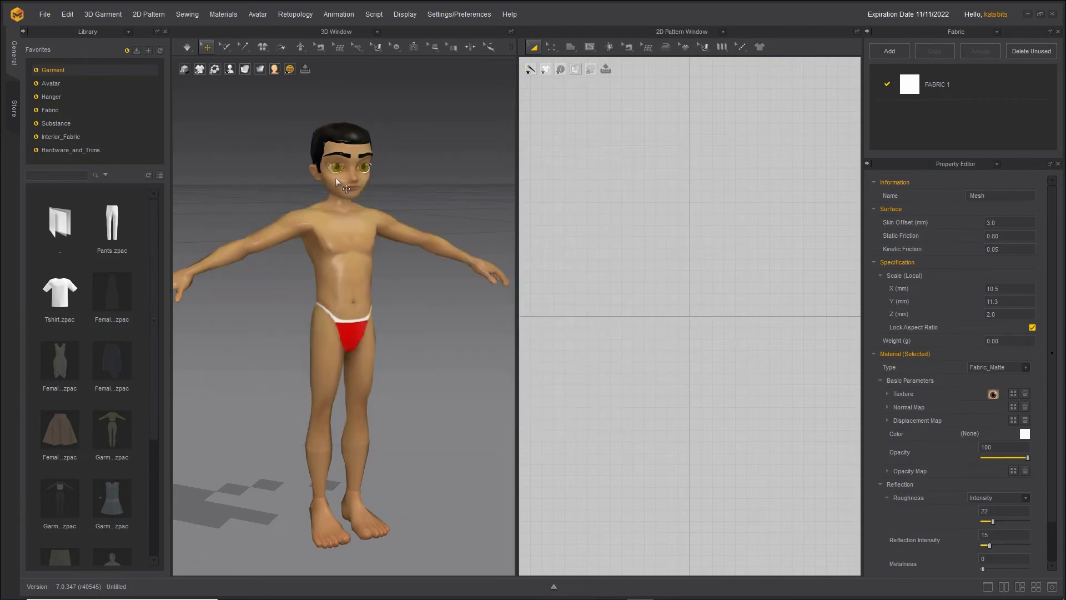
Step: Select the eyelash piece and apply eyelashes (M).jpg as its texture
left_click(340, 175)
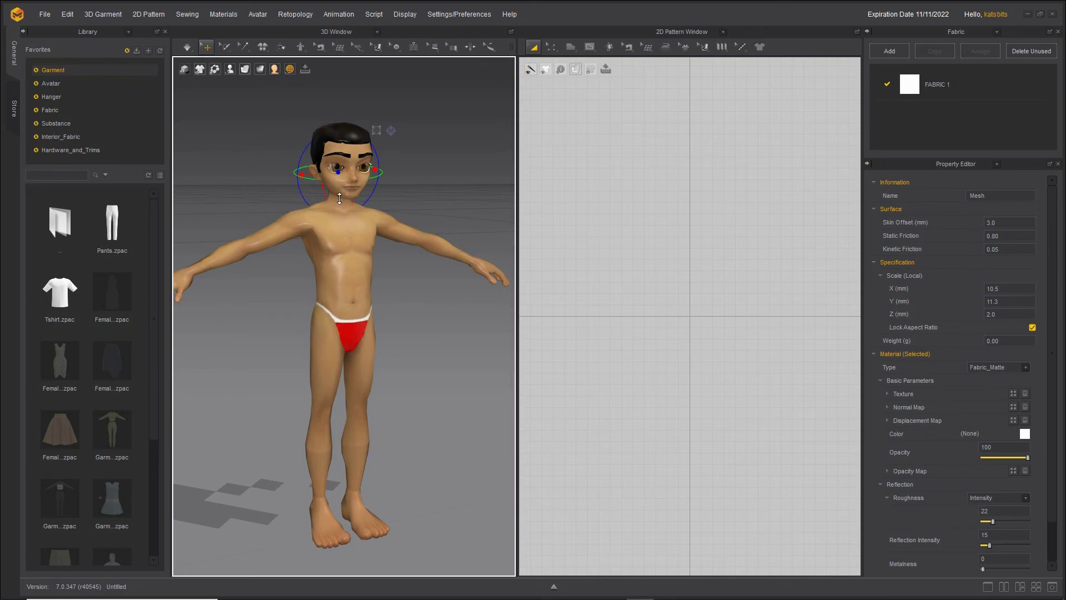
left_click(1014, 394)
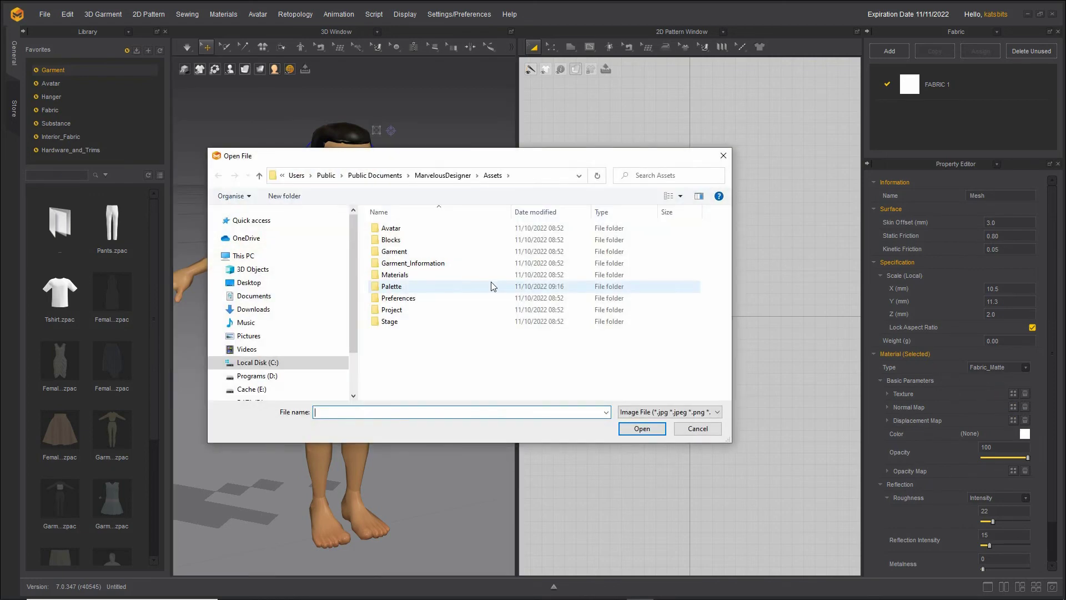
scroll(222, 344, "down", 2)
left_click(218, 345)
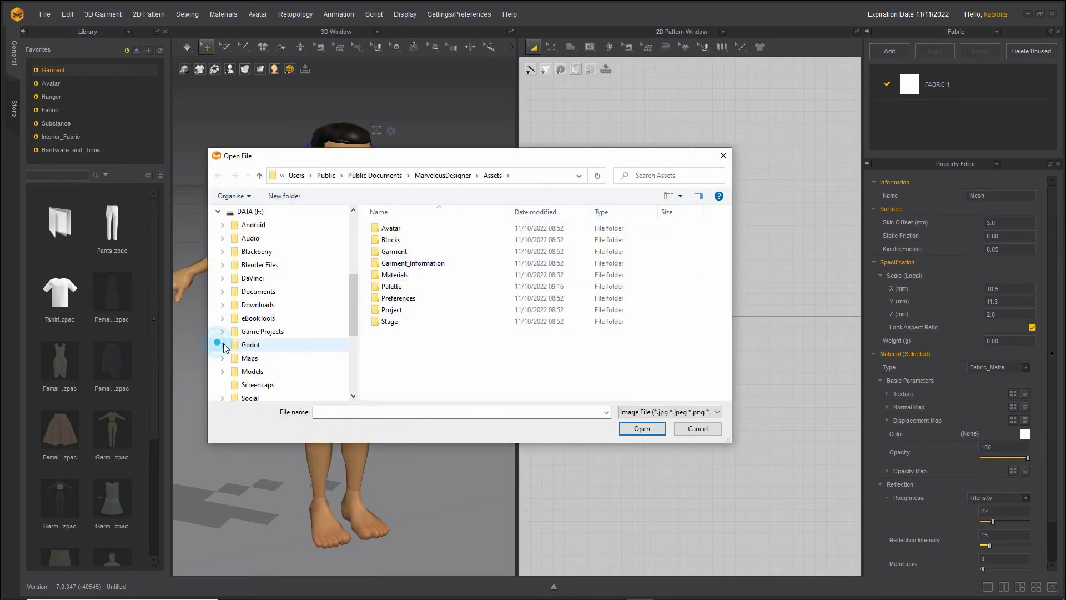
scroll(222, 299, "down", 3)
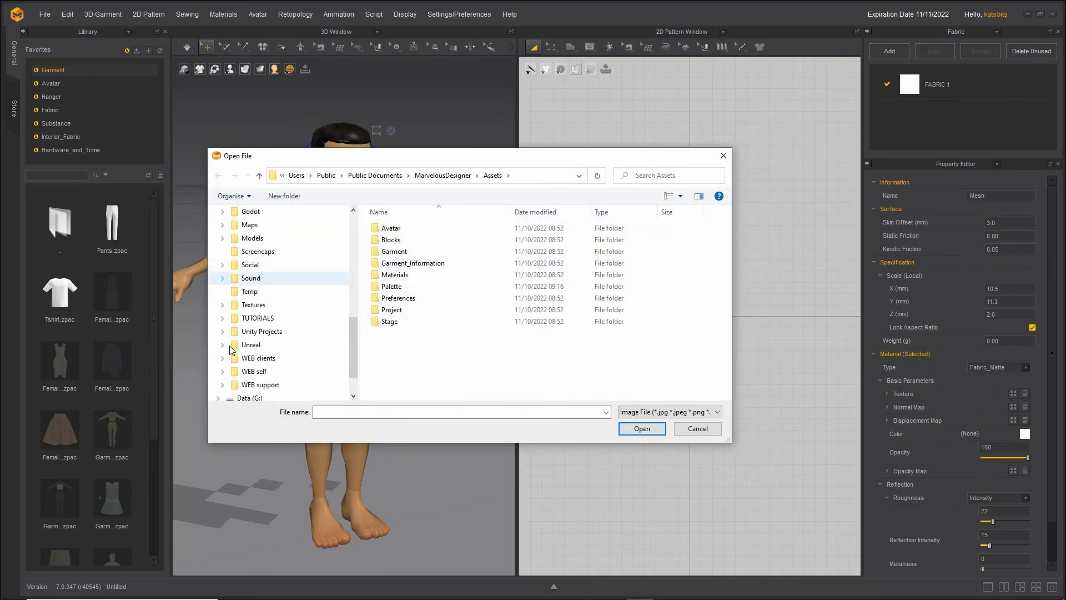
left_click(222, 264)
left_click(227, 291)
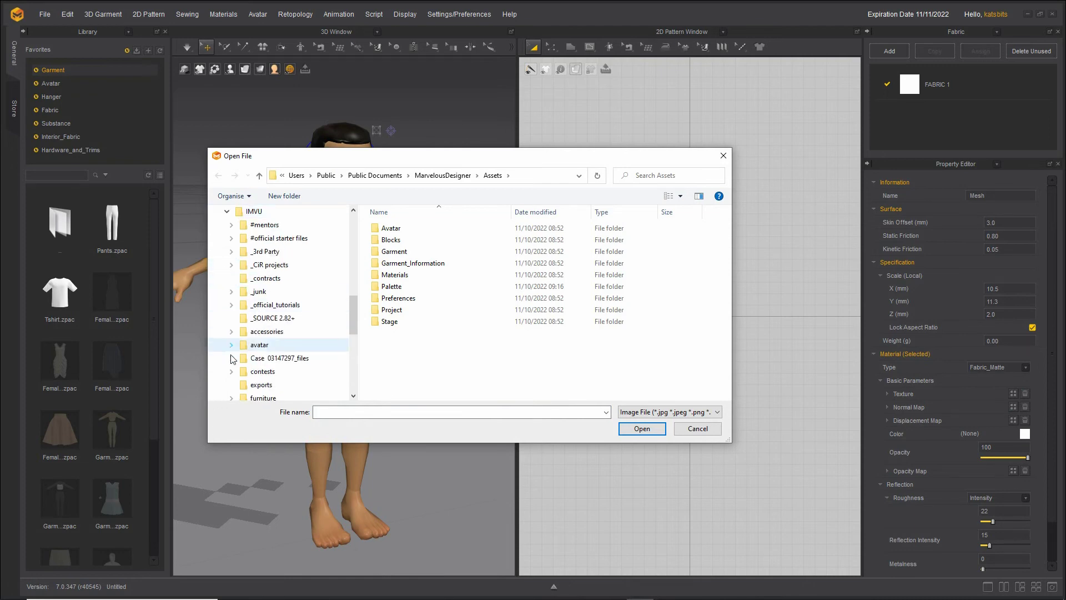
scroll(274, 375, "down", 2)
left_click(261, 357)
scroll(469, 353, "down", 5)
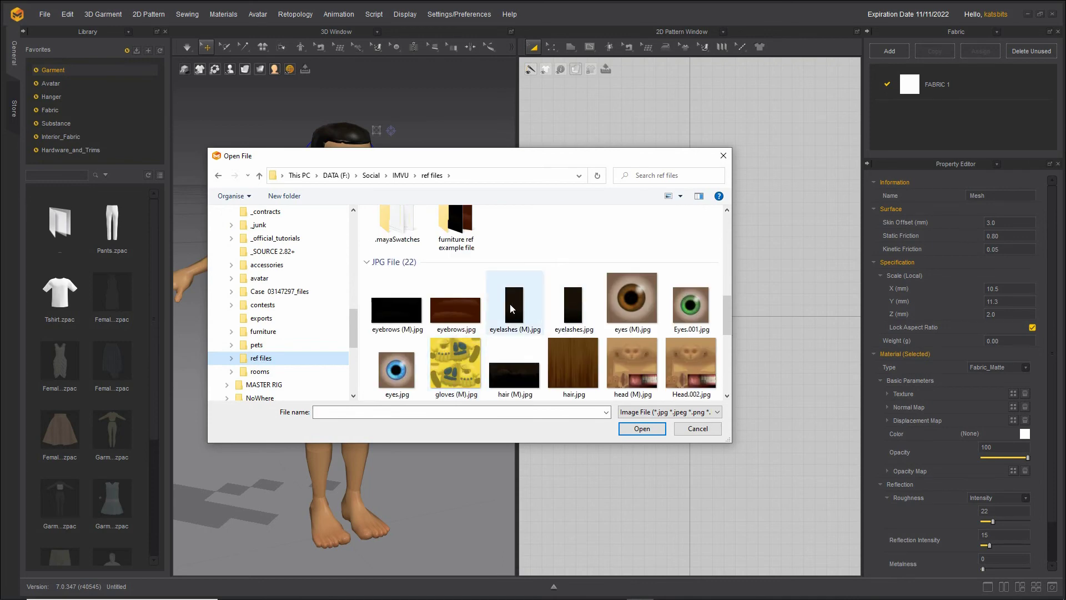
left_click(514, 305)
left_click(640, 428)
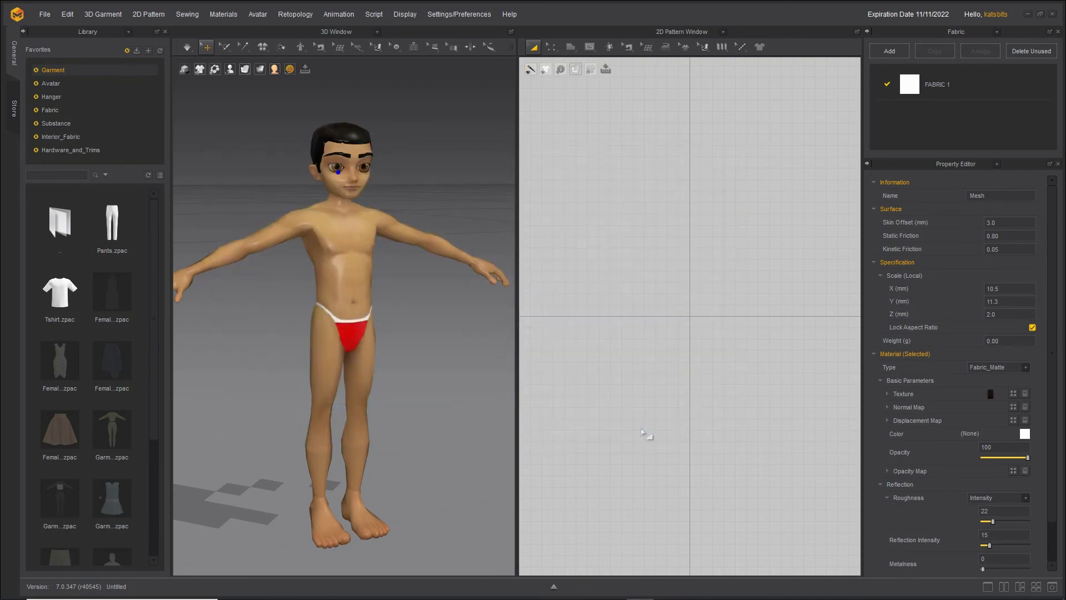
Step: Orbit around the textured avatar, reset to front view, and bring up File > Save As
right_click_drag(378, 427, 66, 422)
key("2")
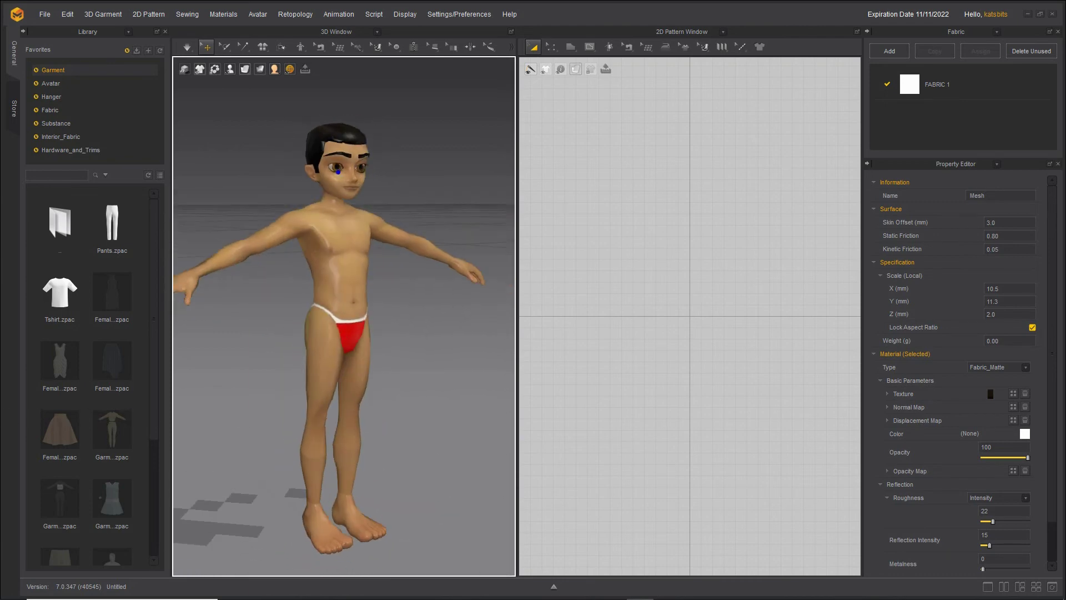
left_click(41, 14)
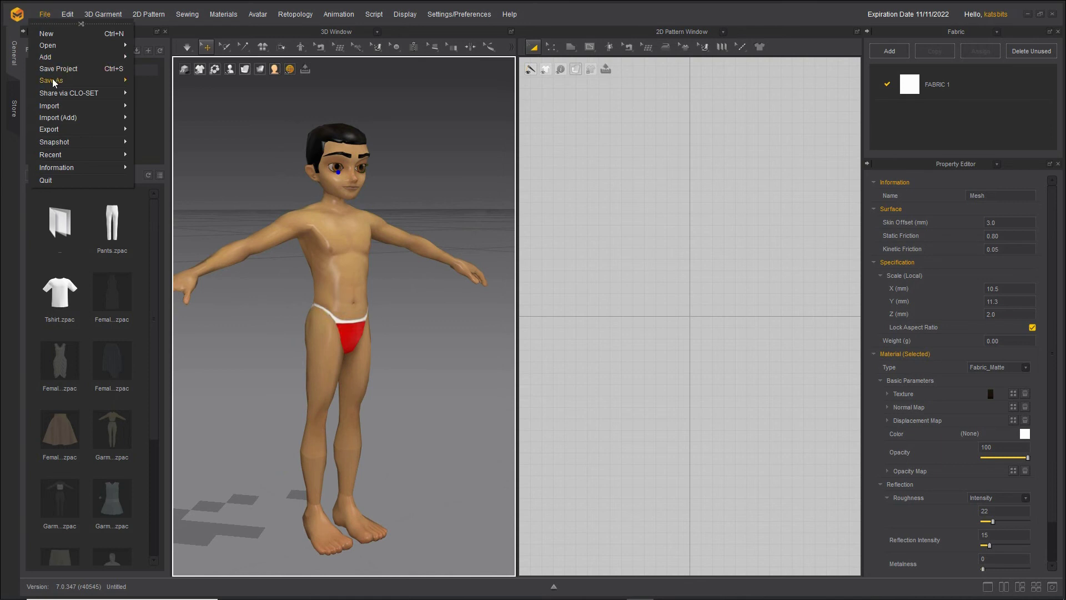
mouse_move(54, 84)
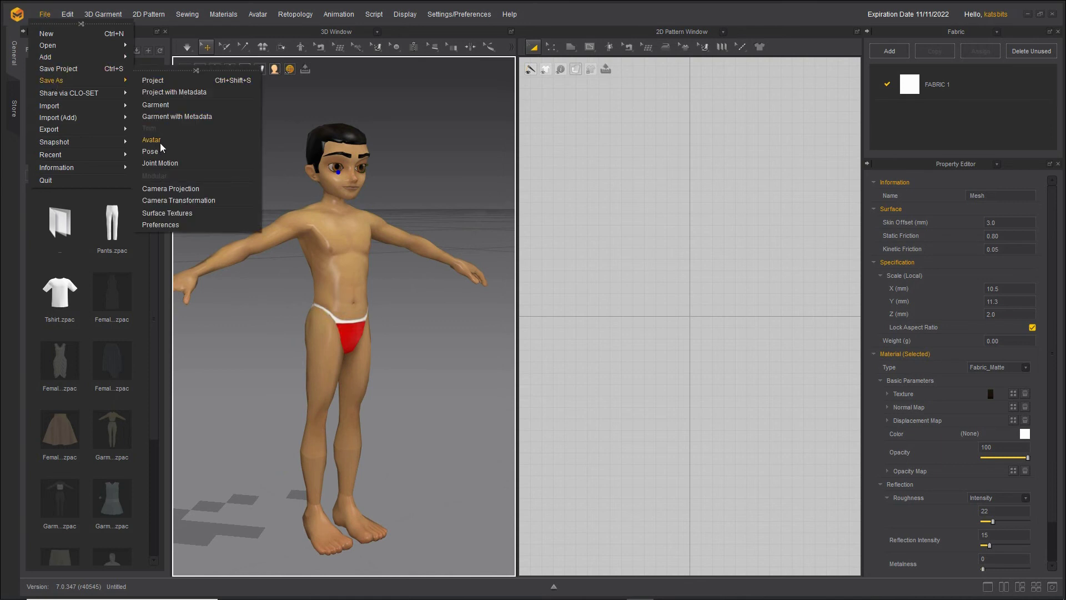